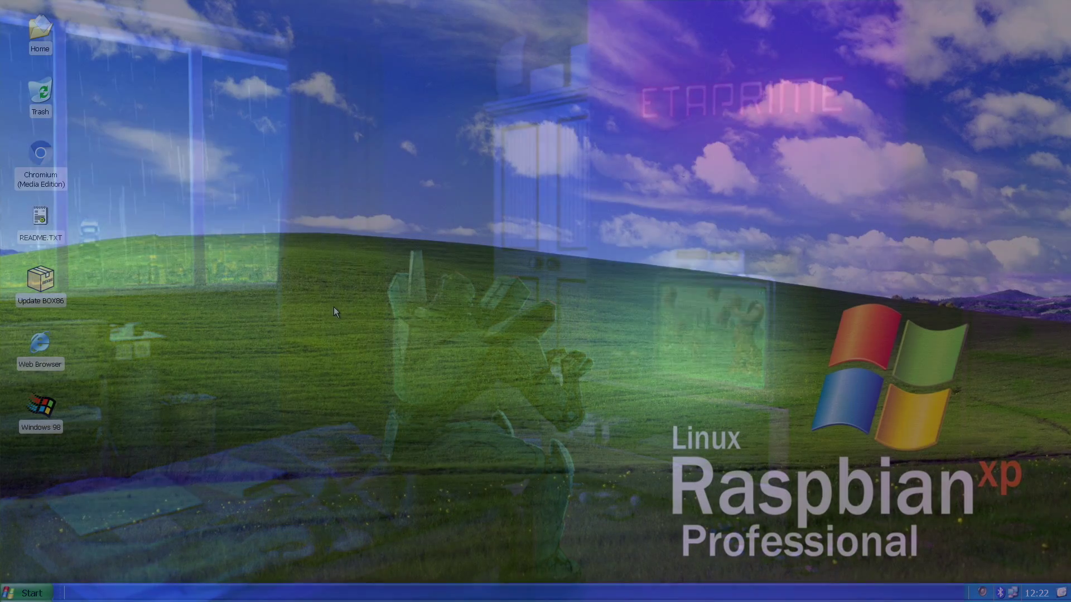
- Open the Raspbian XP Start menu, then dismiss it by clicking the empty desktop
left_click(15, 592)
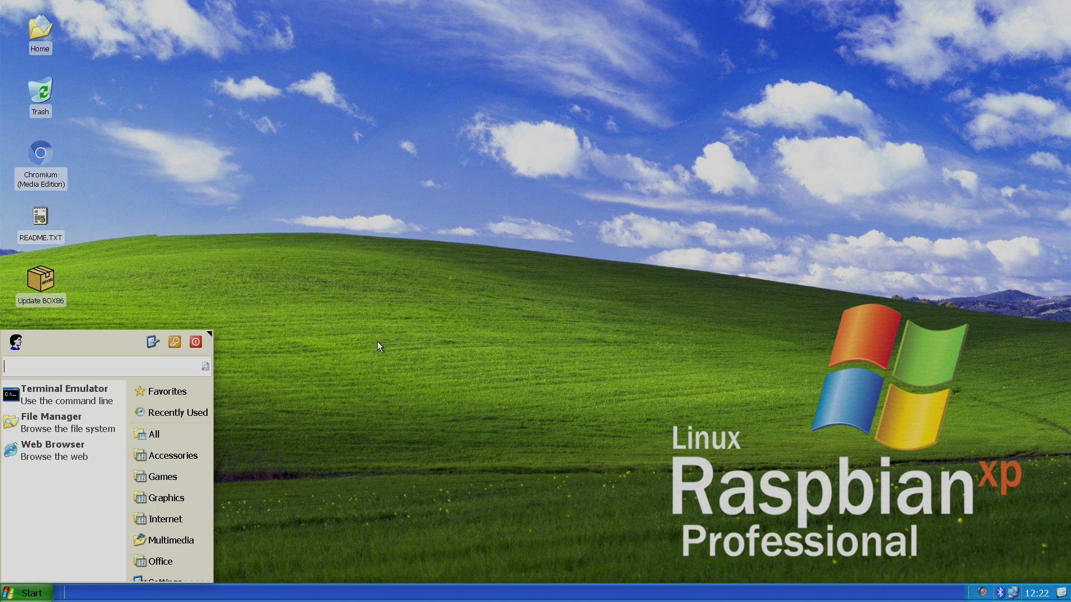
left_click(398, 349)
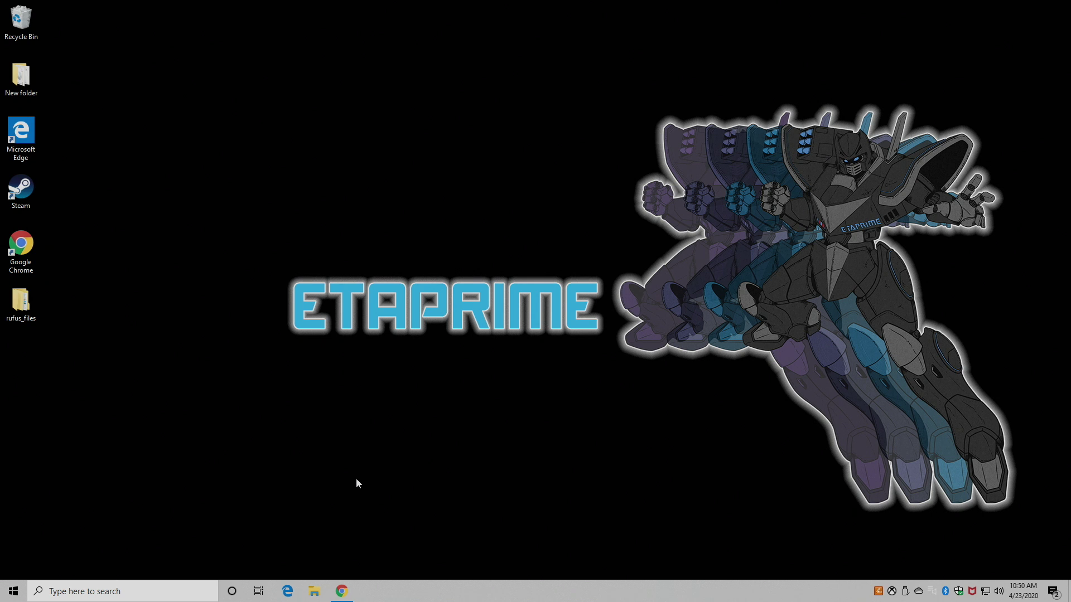
- Return to the Raspbian XP for RPI4 video in Chrome and scroll through its description and download links
left_click(347, 585)
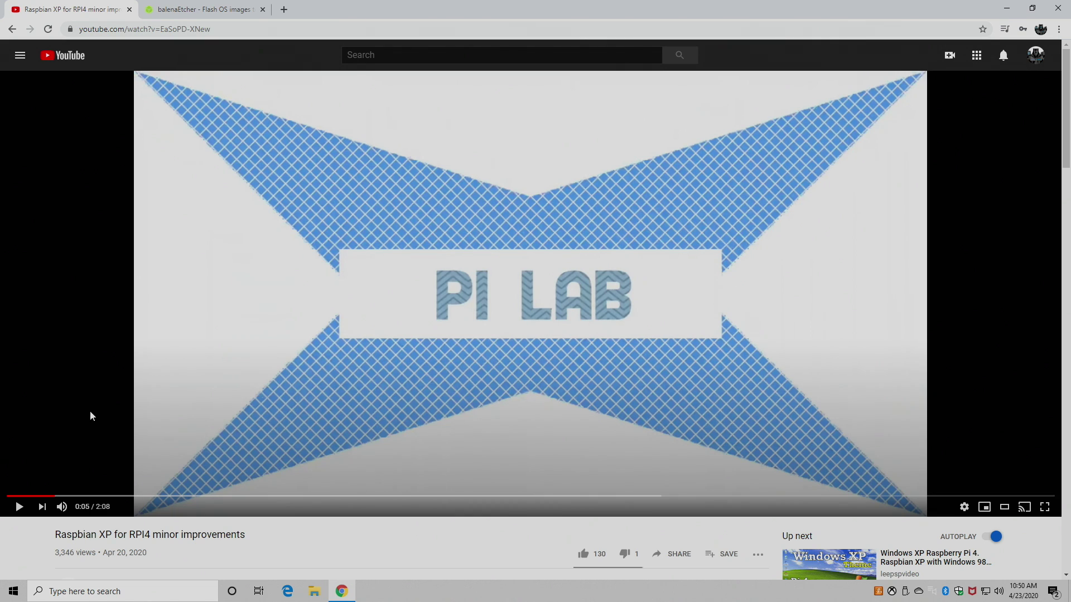
scroll(92, 416, "down", 7)
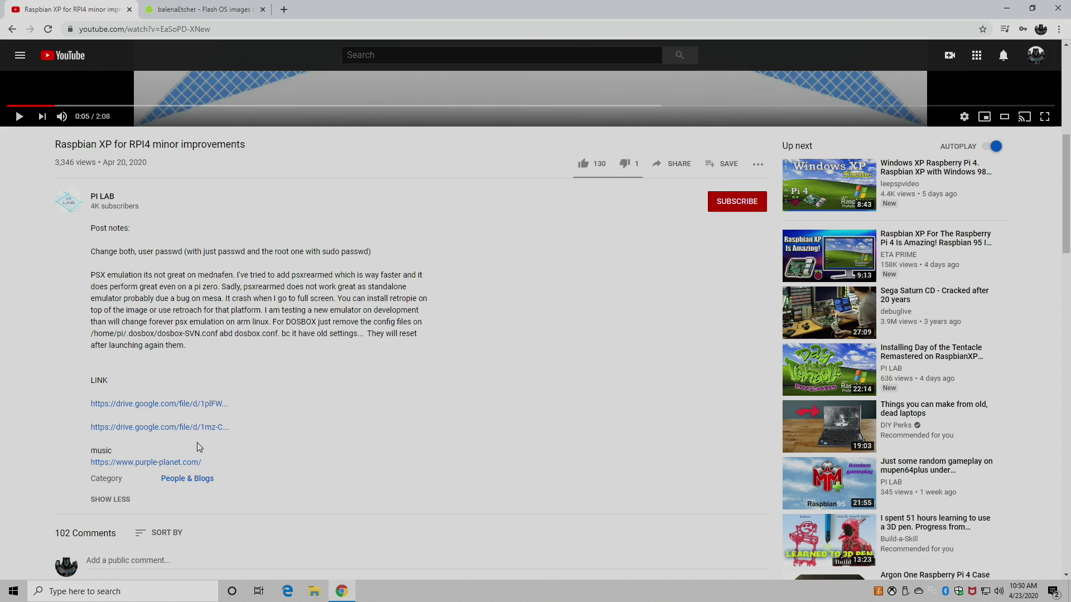
scroll(279, 405, "up", 7)
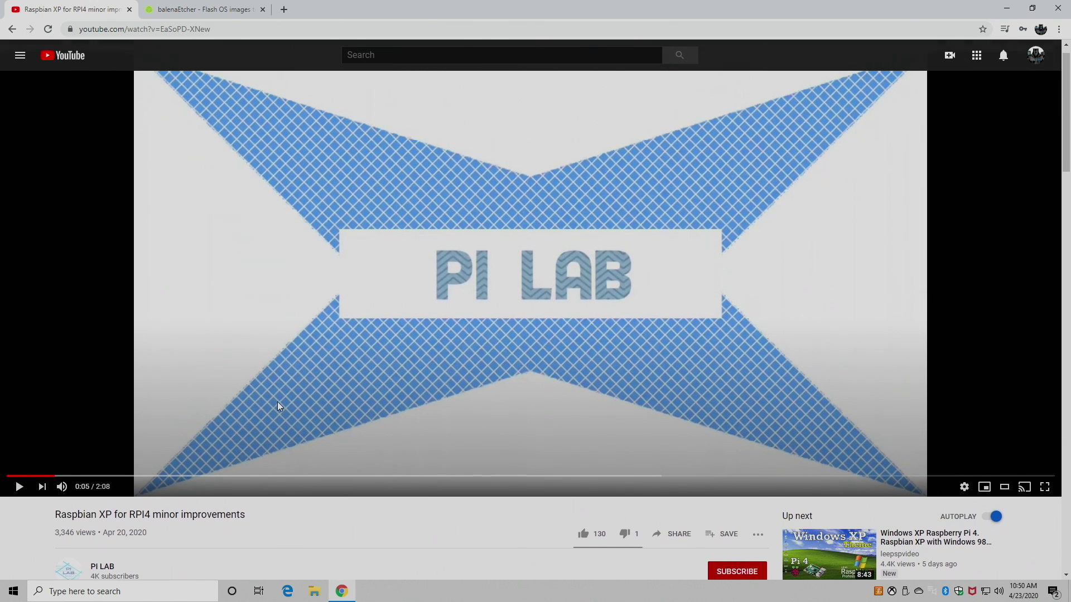
scroll(279, 406, "down", 4)
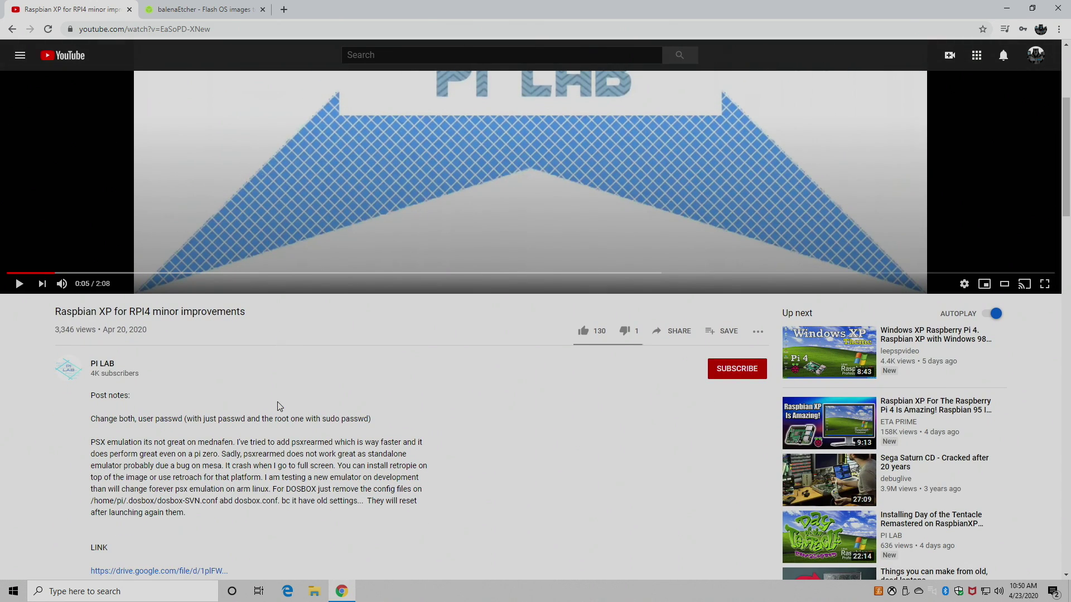
scroll(265, 432, "down", 3)
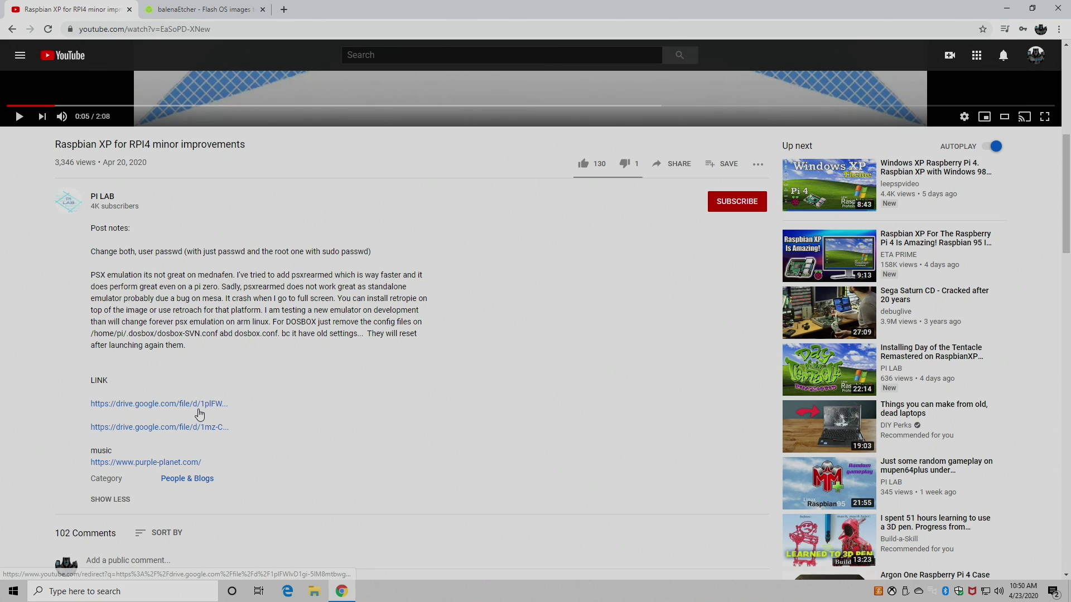
scroll(200, 414, "up", 6)
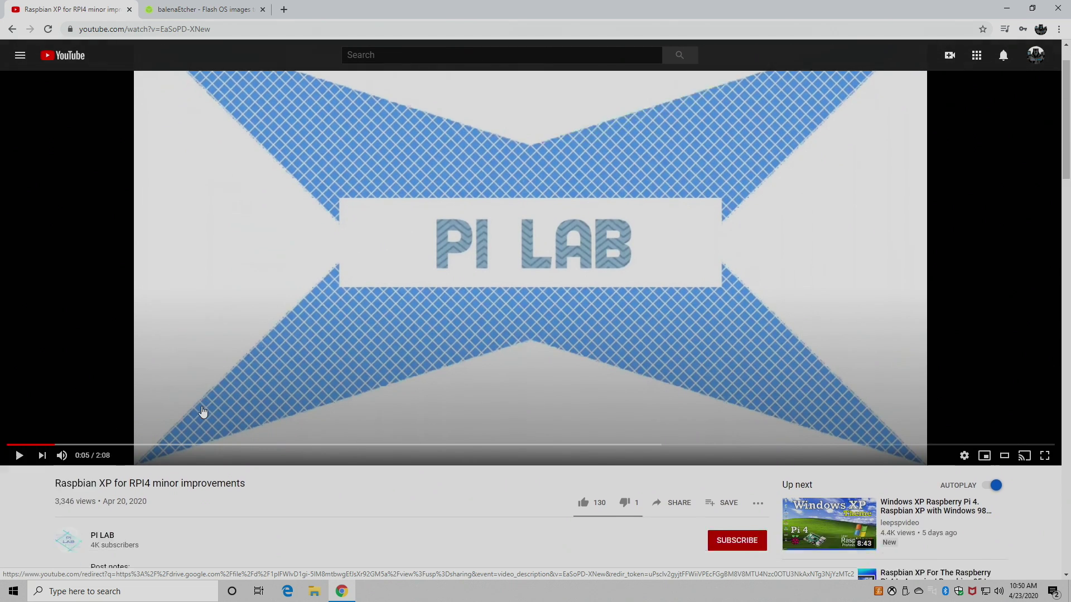
scroll(203, 412, "down", 4)
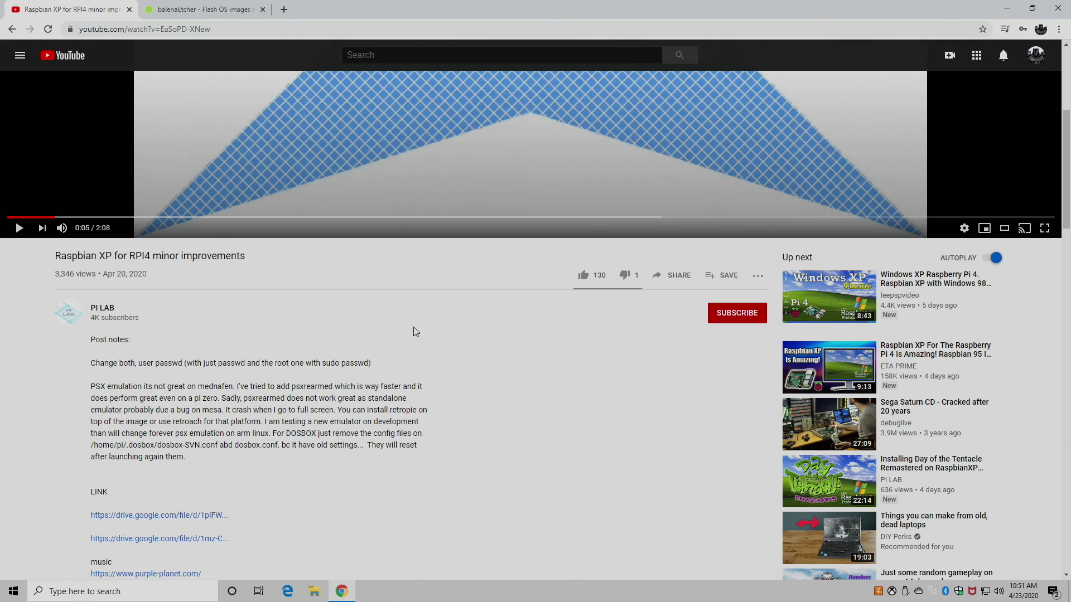
scroll(415, 332, "up", 5)
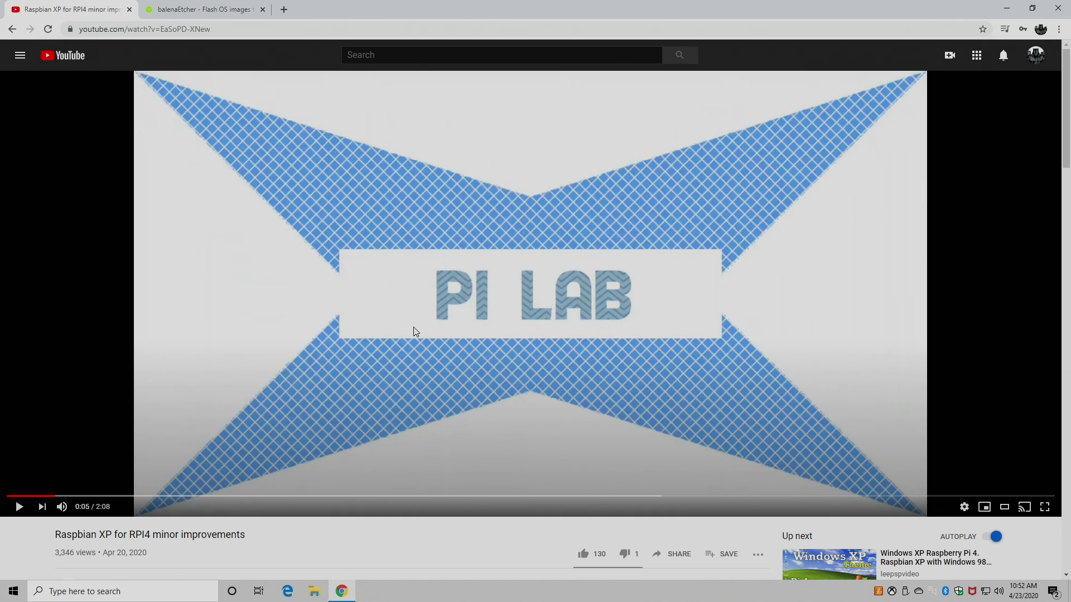
scroll(415, 331, "down", 8)
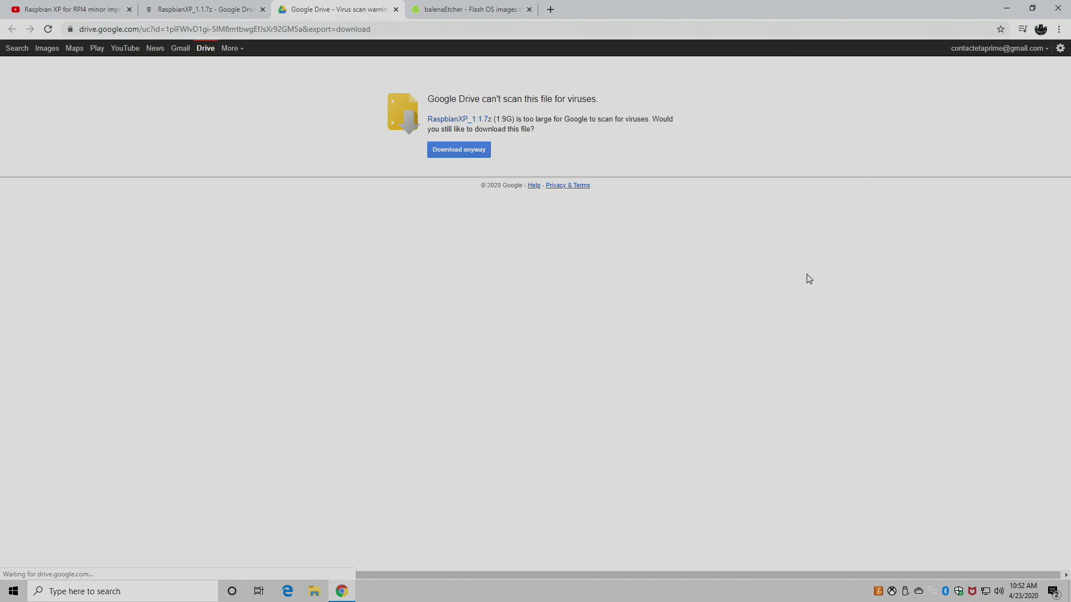
- Choose Download anyway for the unscanned 1.9G RaspbianXP_1.1.7z file
left_click(455, 152)
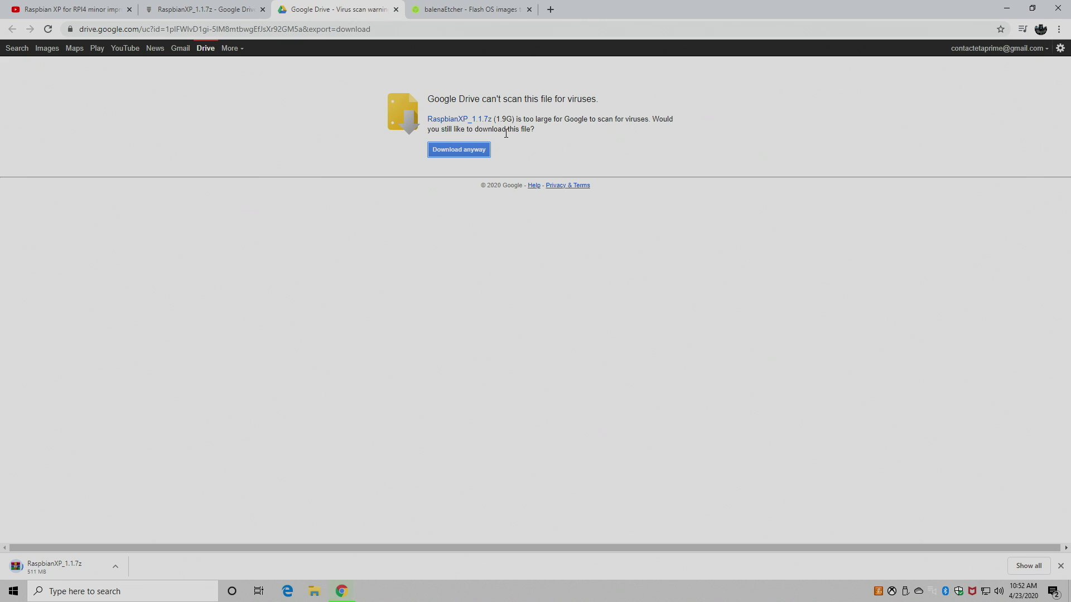
- Download Etcher for Windows (x86|x64) (Portable) version 1.5.81 from the balenaEtcher page
left_click(469, 20)
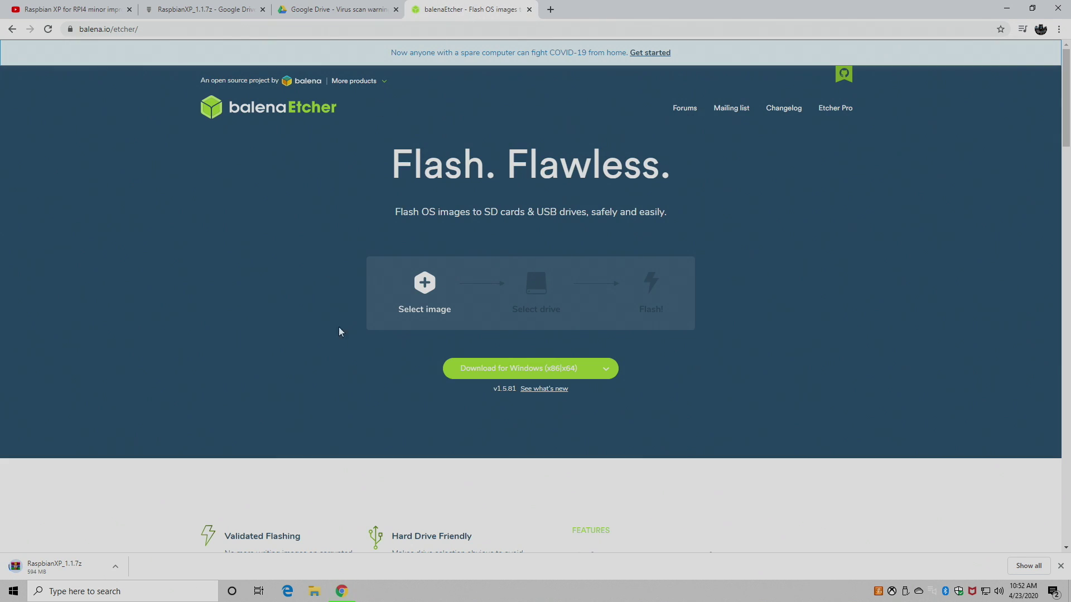
left_click(607, 371)
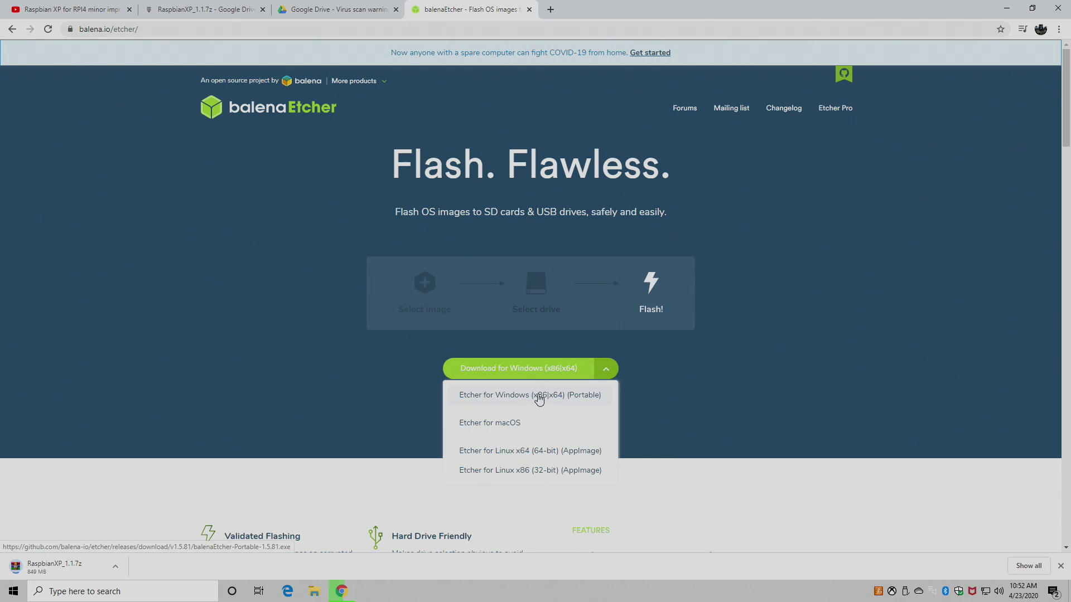
left_click(572, 396)
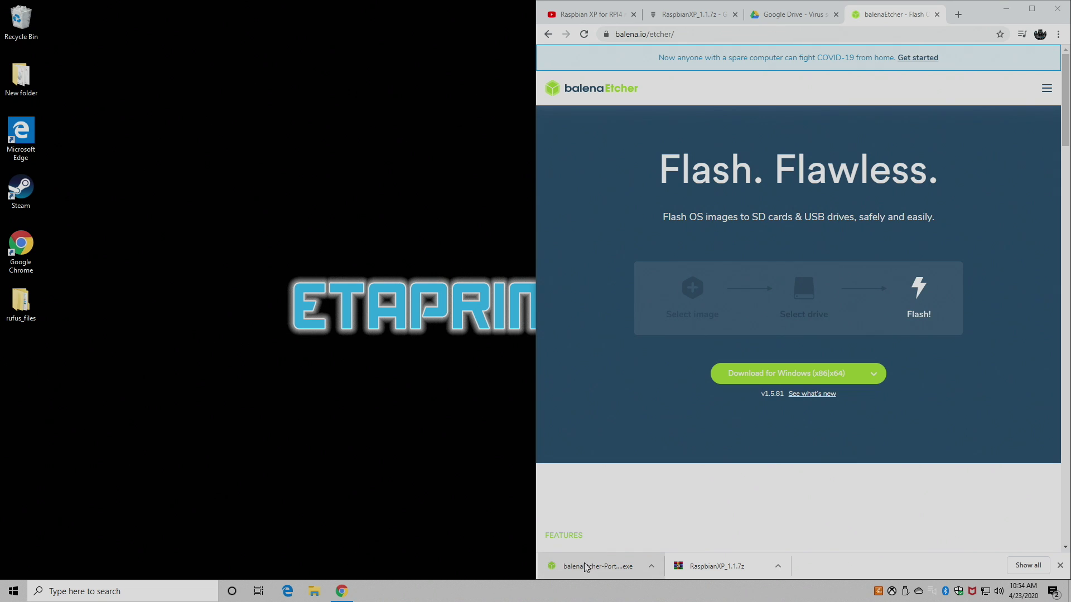
- Move the Etcher executable and RaspbianXP_1.1.7z to the desktop and extract the archive to RaspbianXP_1.1
left_click_drag(584, 566, 171, 139)
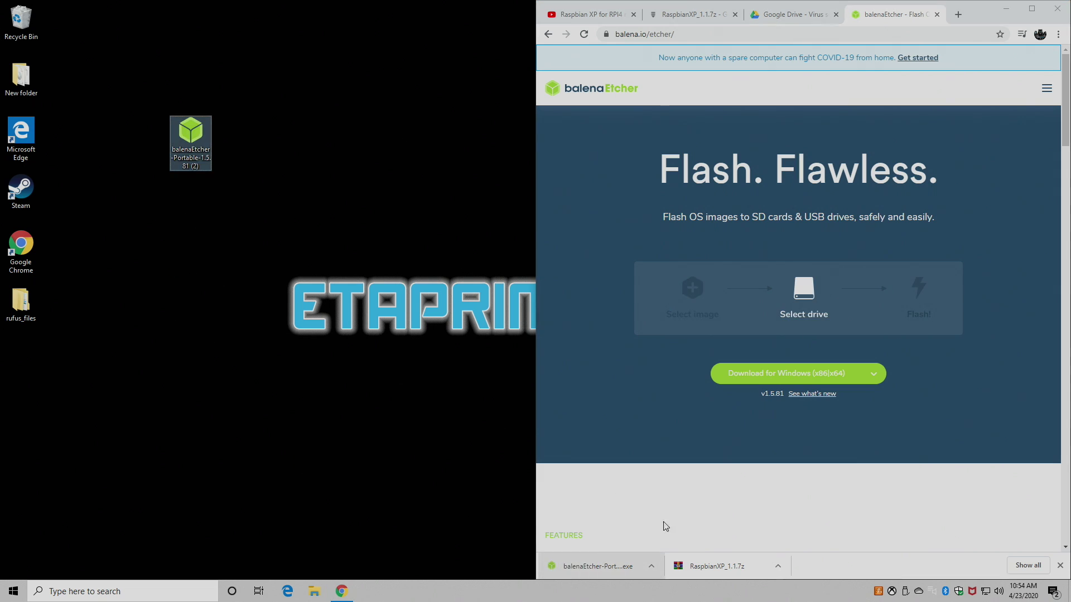
left_click_drag(695, 566, 292, 170)
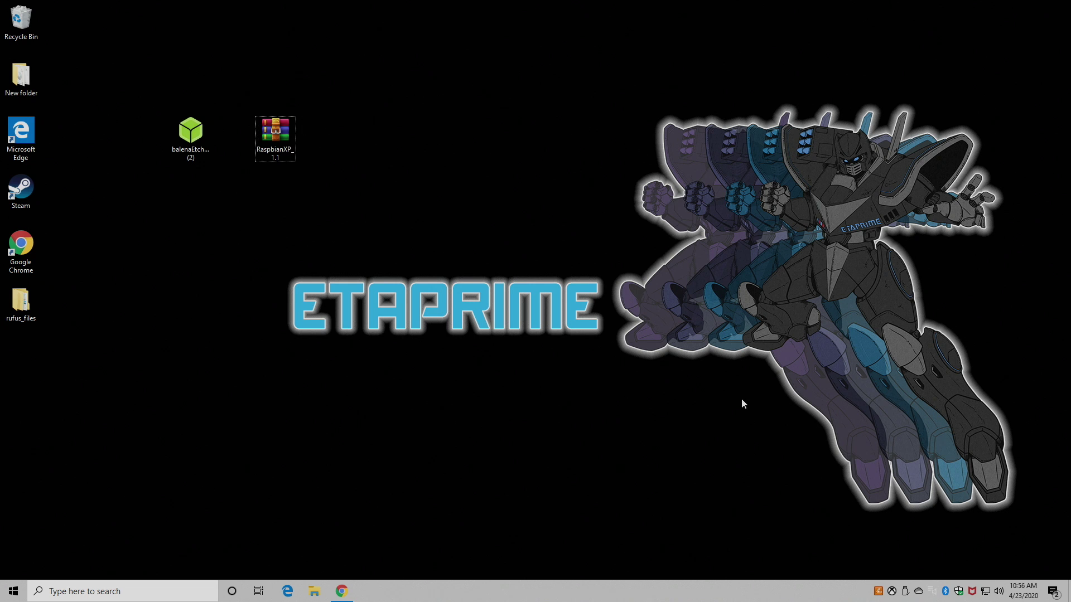
right_click(282, 143)
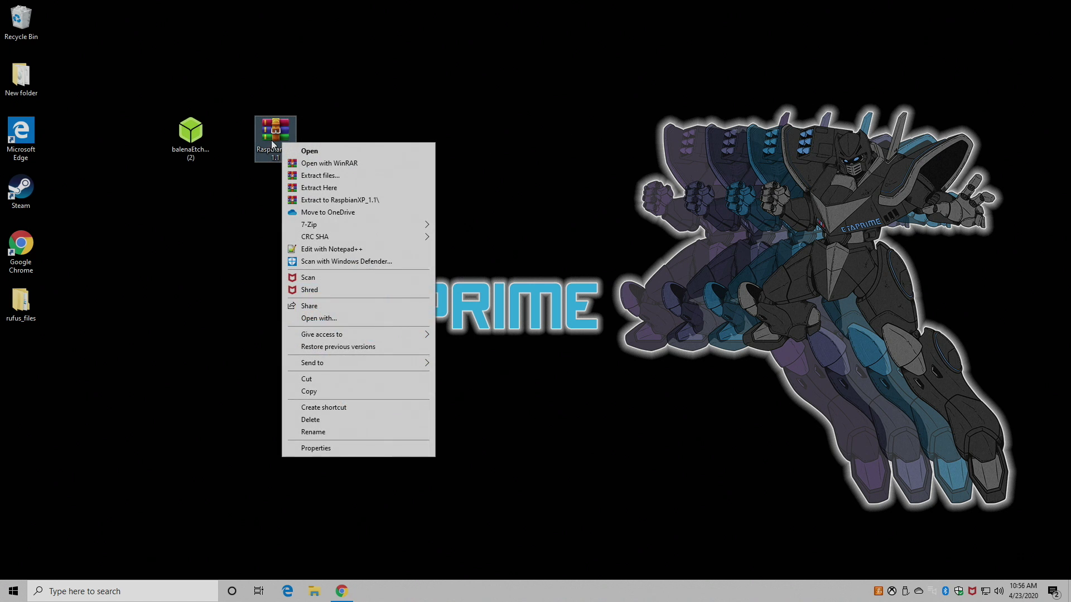
left_click(374, 201)
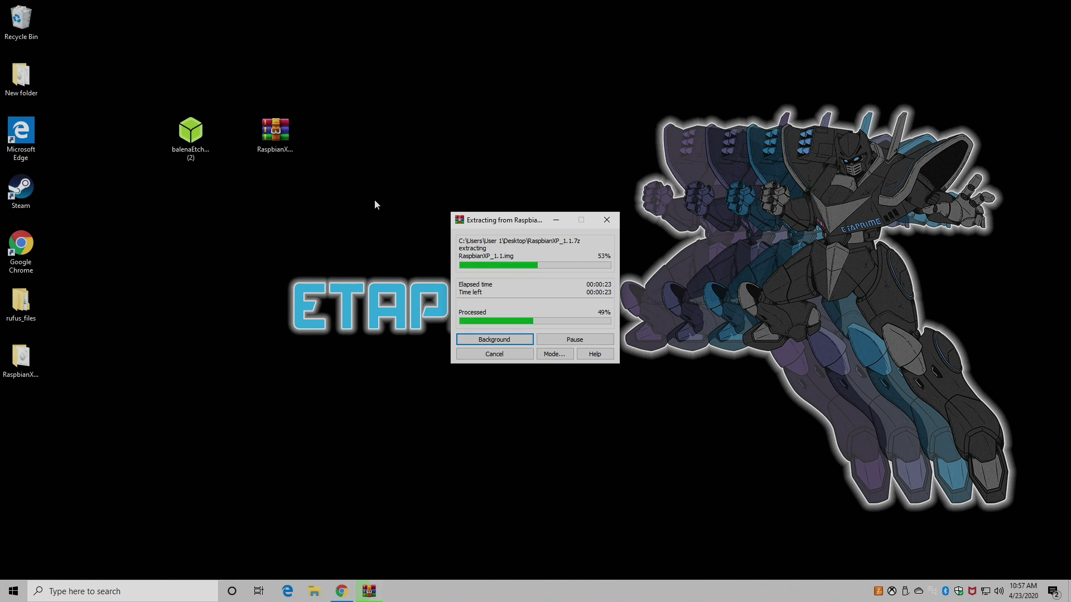
left_click_drag(21, 356, 356, 131)
double_click(357, 133)
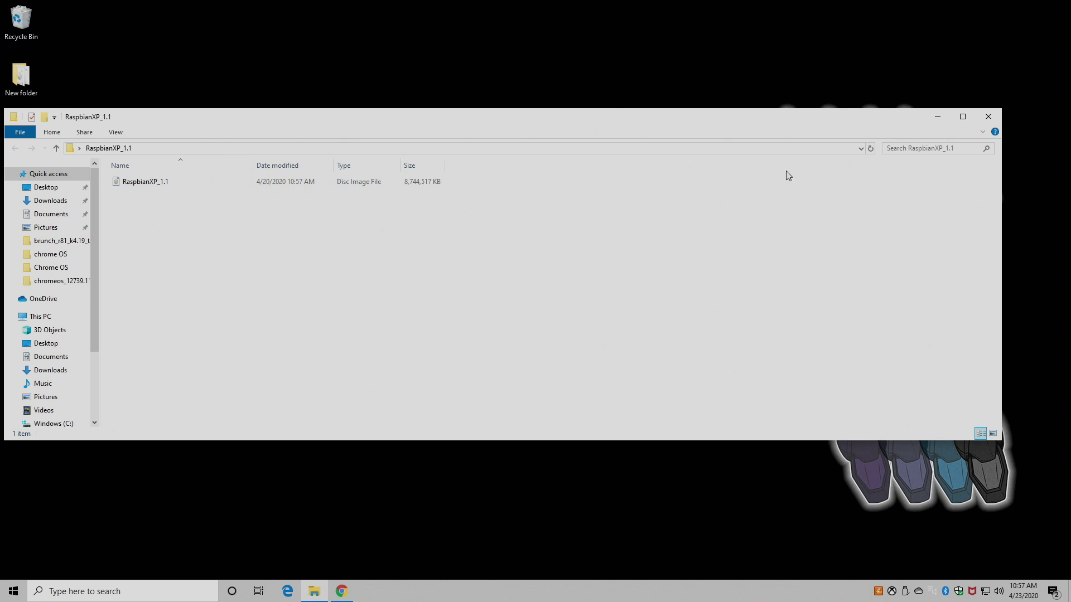
left_click(937, 118)
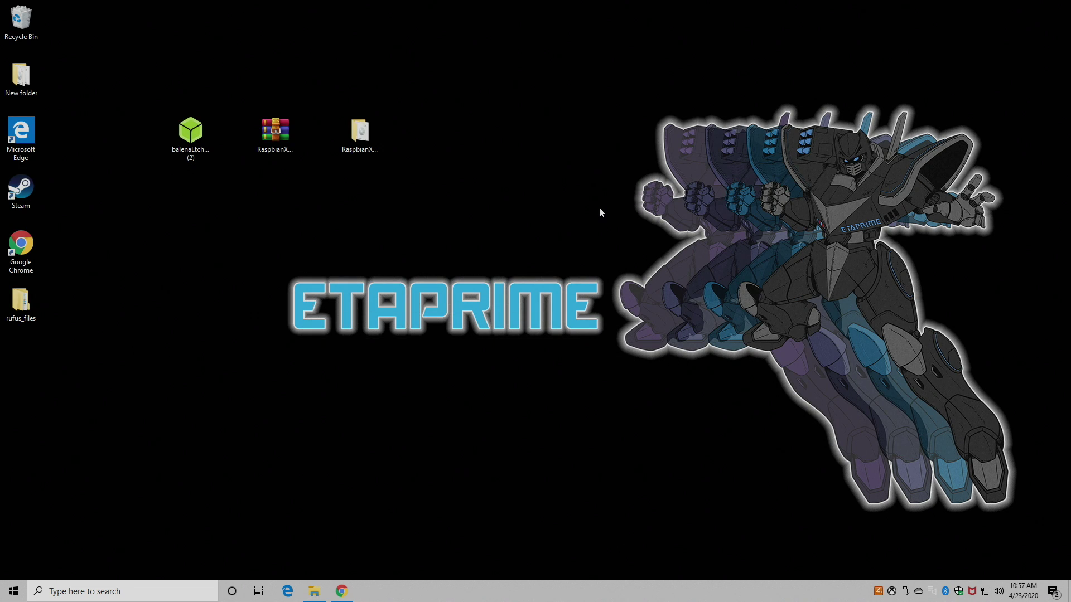
- Launch balenaEtcher and select RaspbianXP_1.1.img from the RaspbianXP_1.1 folder as the image
left_click(194, 141)
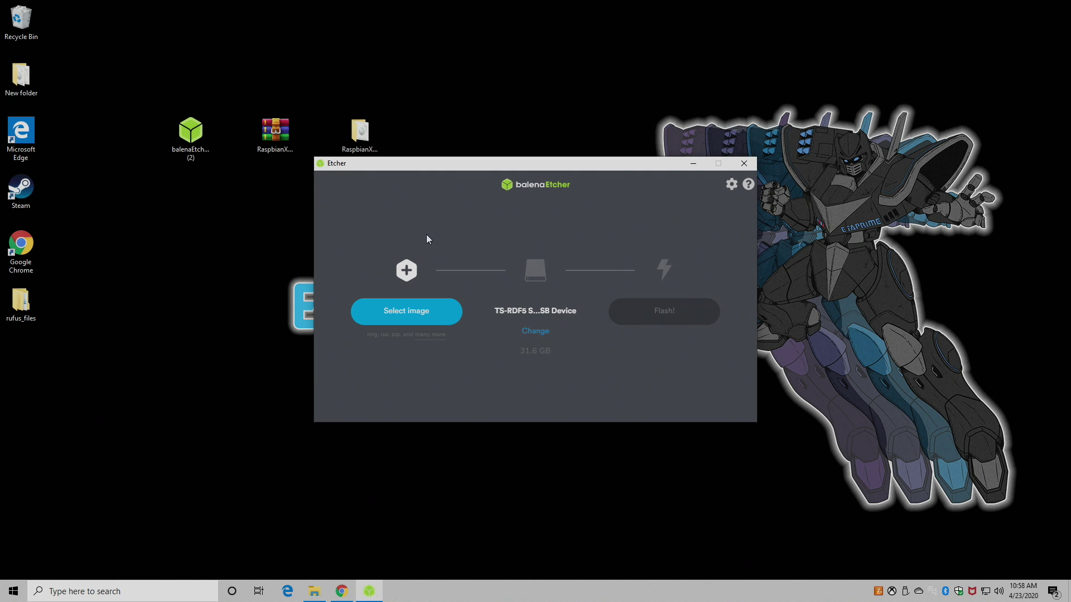
left_click(417, 315)
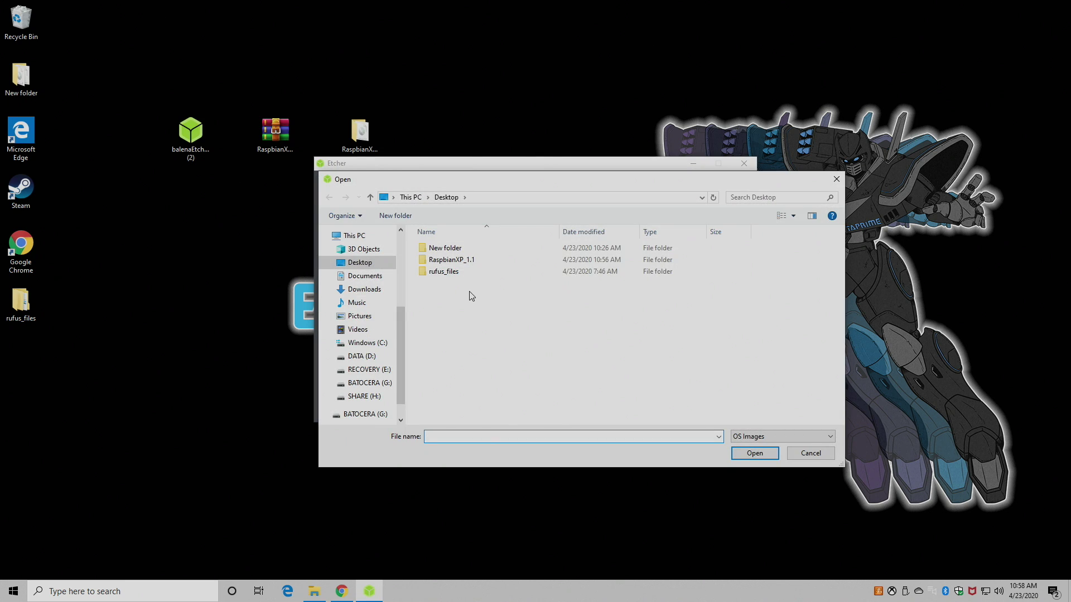
double_click(469, 263)
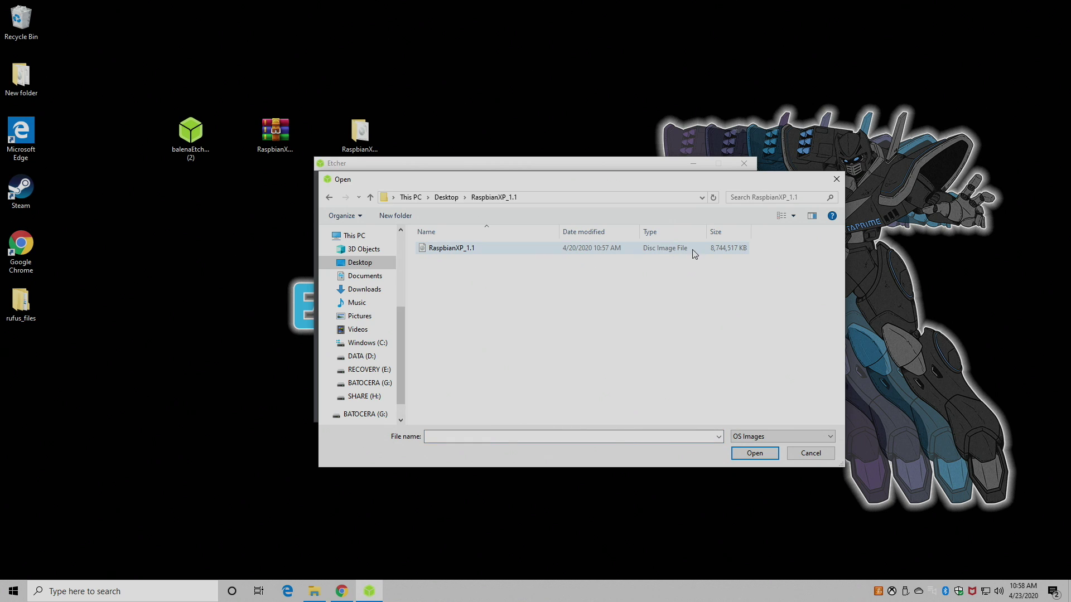
double_click(489, 249)
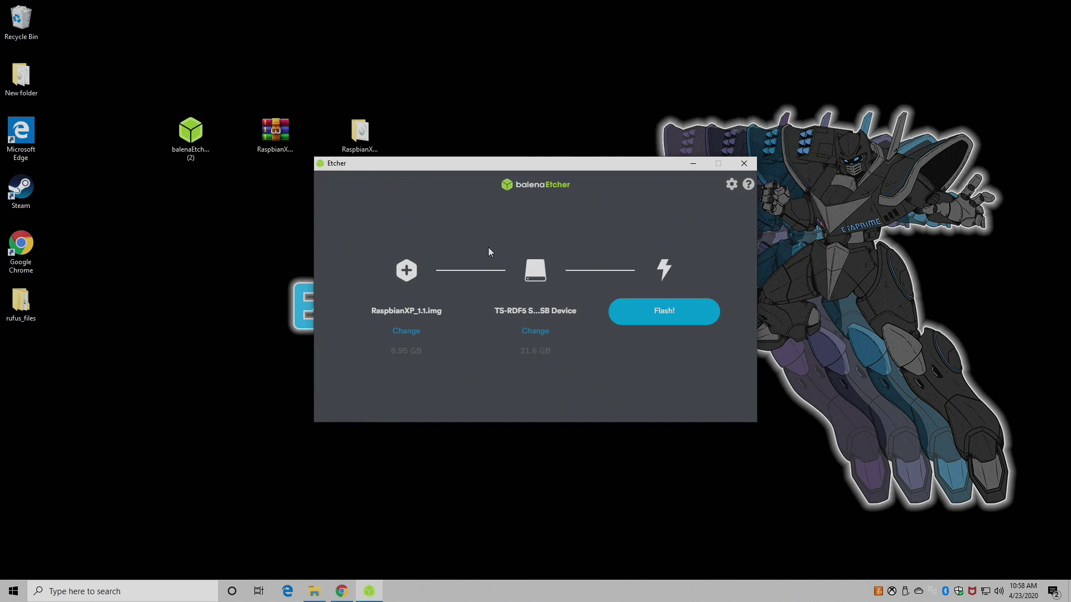
- Target the 31.6 GB Transcend TS-RDF5 SD card, flash the image, and close Etcher when complete
left_click(535, 332)
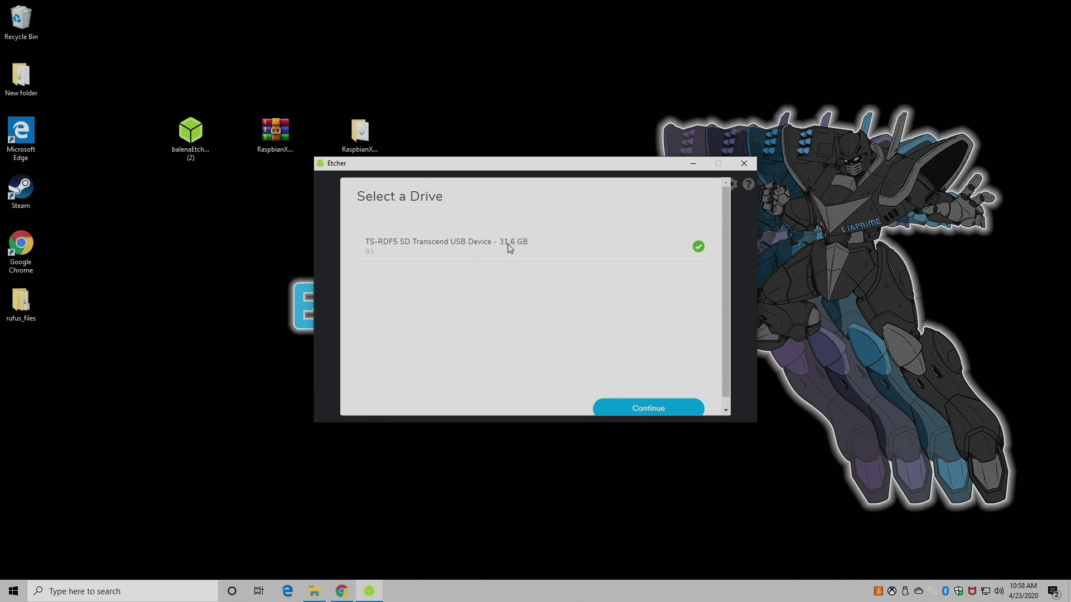
left_click(640, 409)
left_click(657, 322)
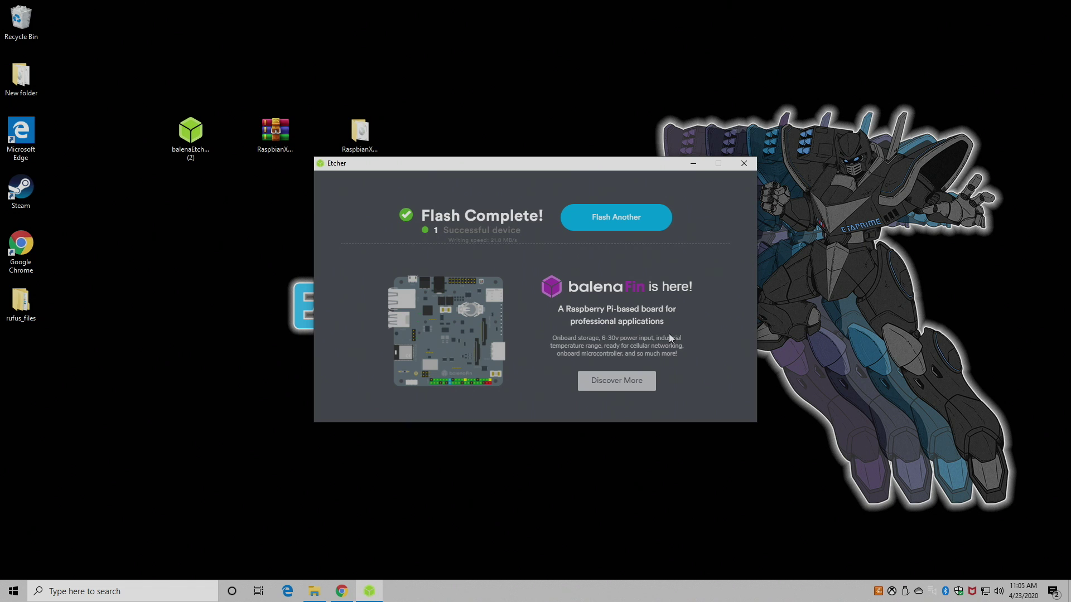
left_click(742, 165)
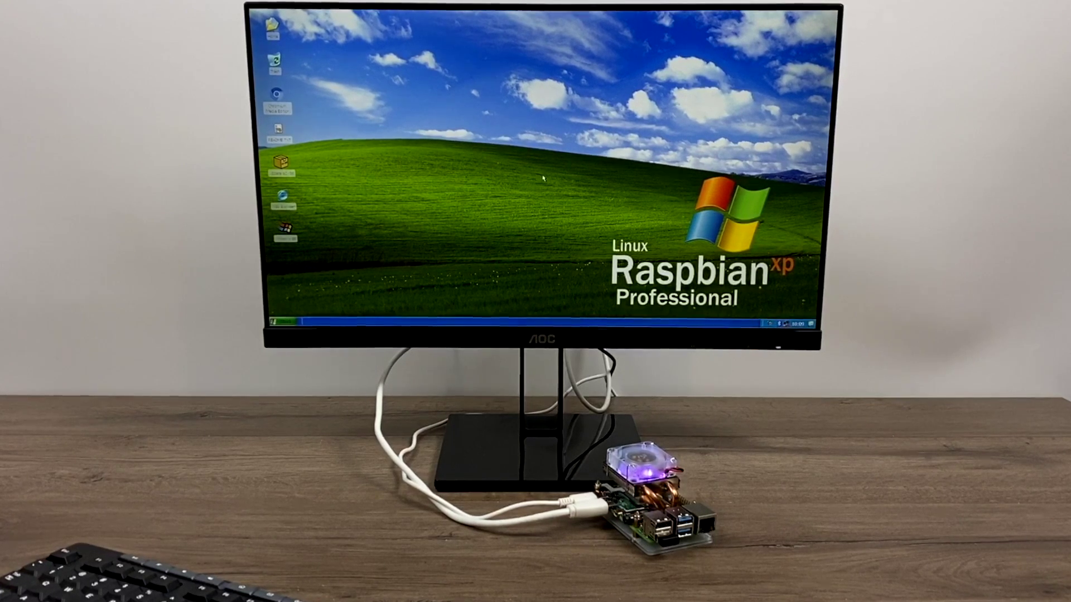
- Drag windows around the screen while the Raspberry Pi boots into Raspbian XP Professional
left_click_drag(487, 227, 672, 80)
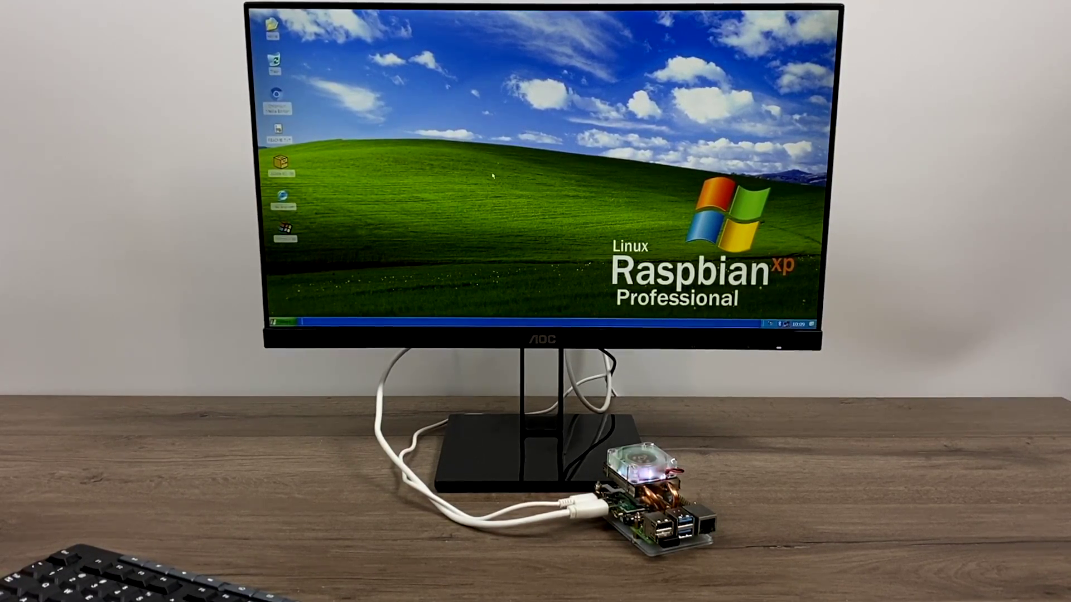
left_click_drag(397, 54, 688, 233)
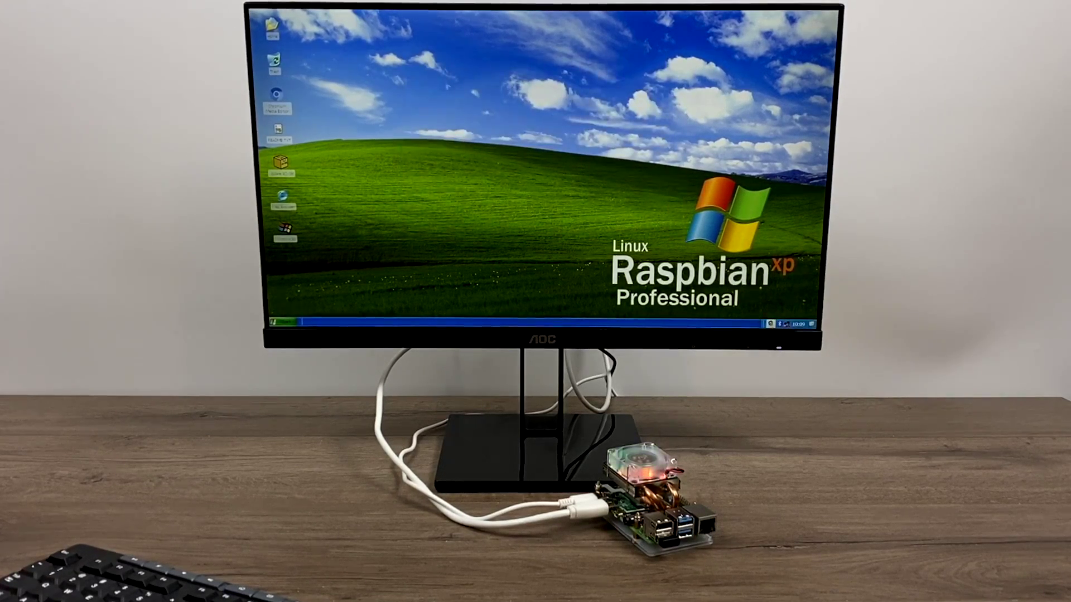
left_click_drag(749, 167, 367, 67)
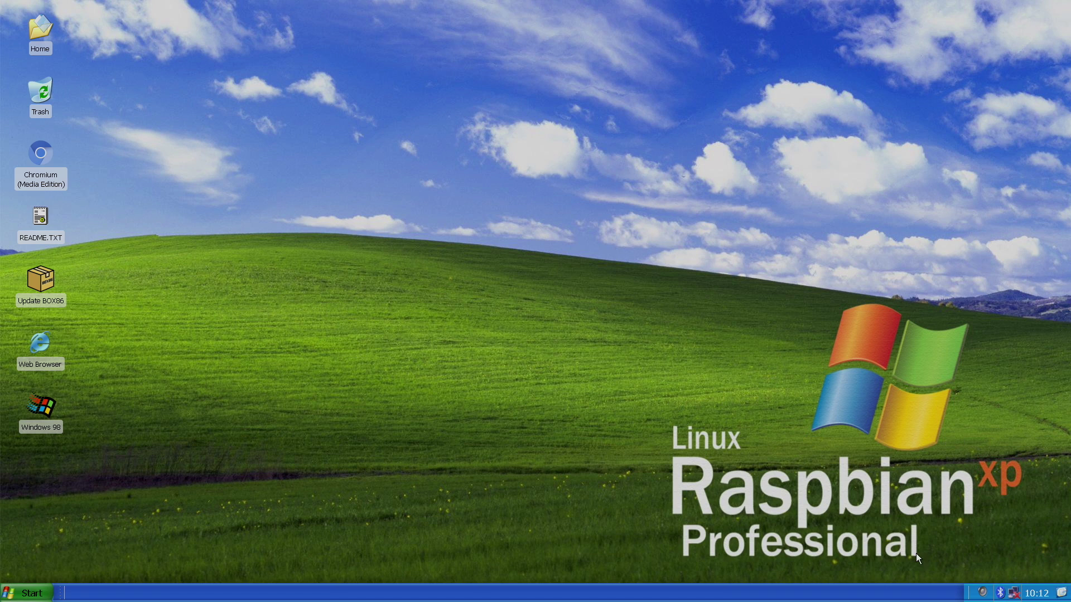
- Run sudo passwd in a Terminal Emulator, enter and confirm the new password, then close it
left_click(21, 594)
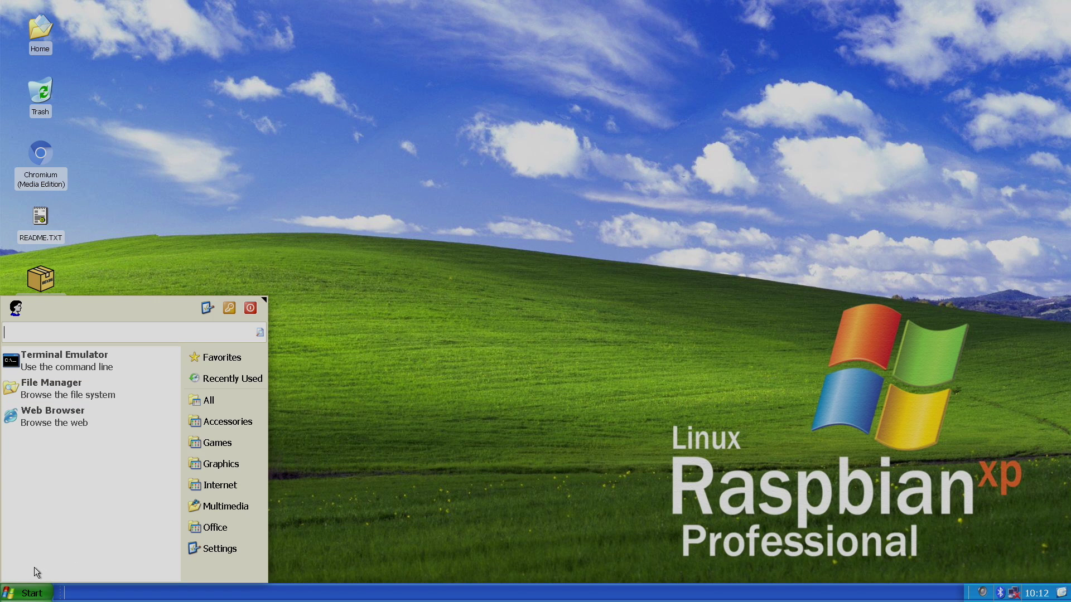
left_click(134, 360)
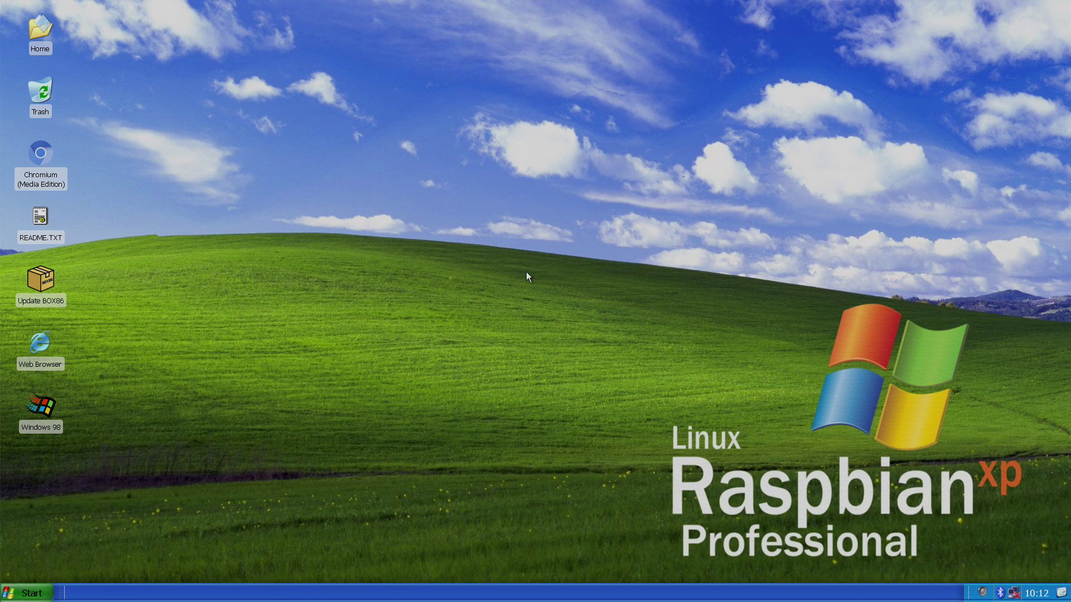
left_click_drag(389, 11, 693, 120)
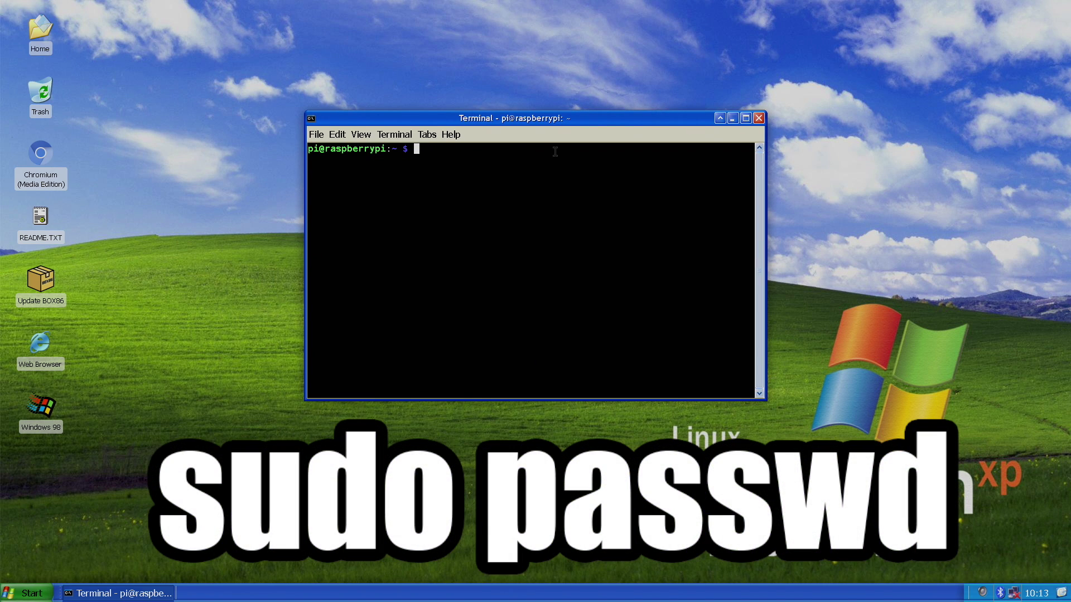
type("sudo passwd")
key("Return")
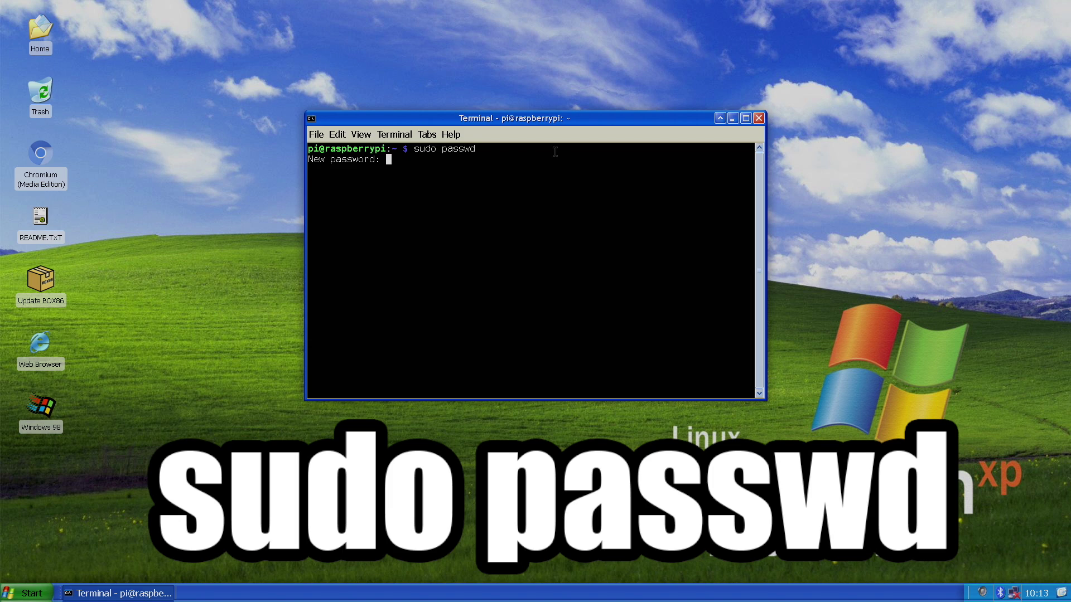
key("Return")
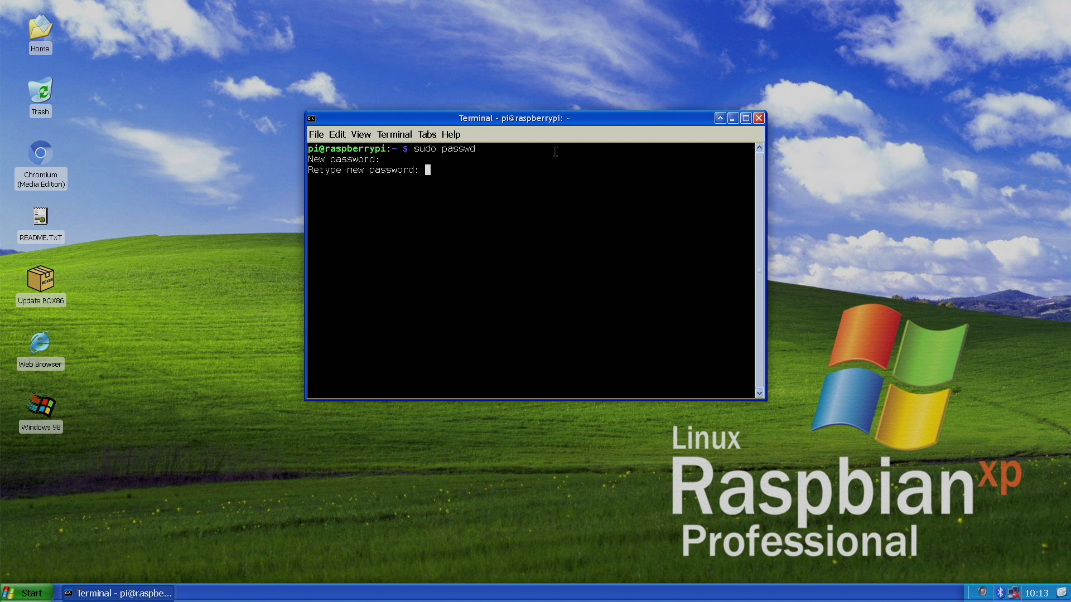
key("Return")
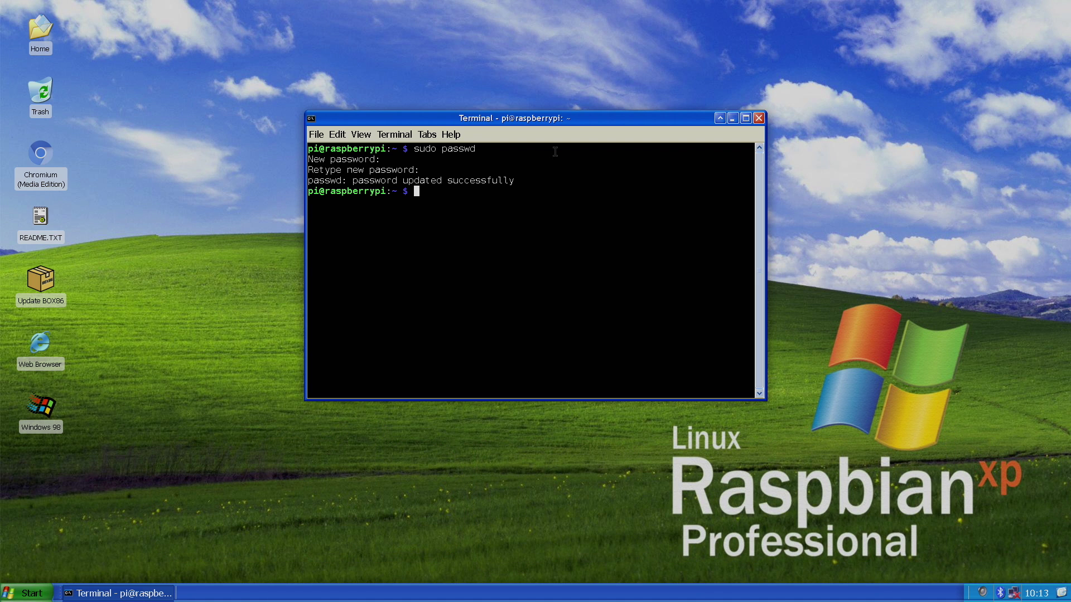
left_click(759, 119)
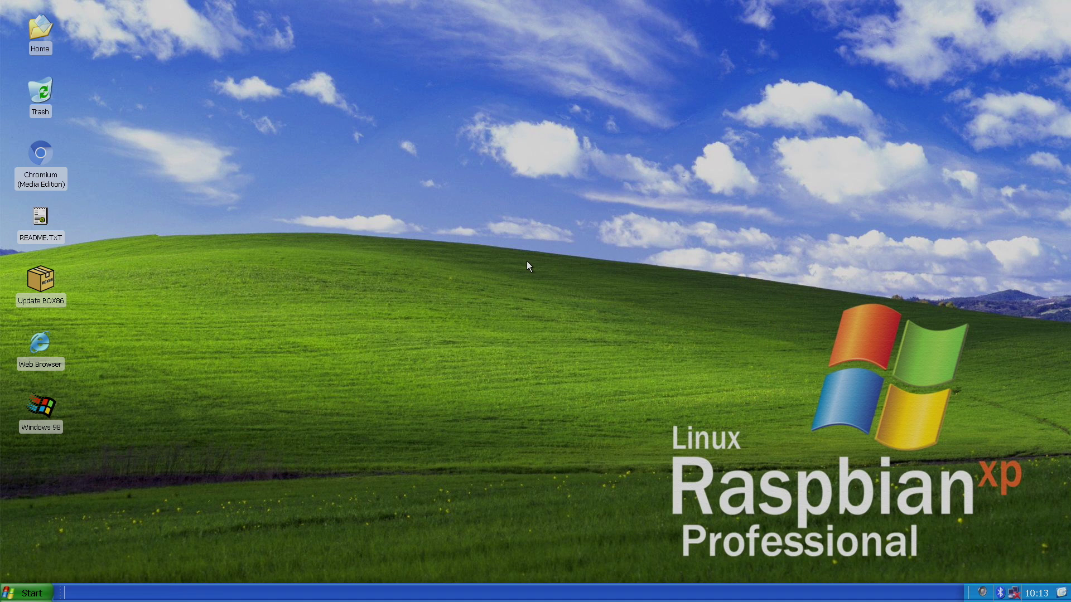
left_click(1016, 595)
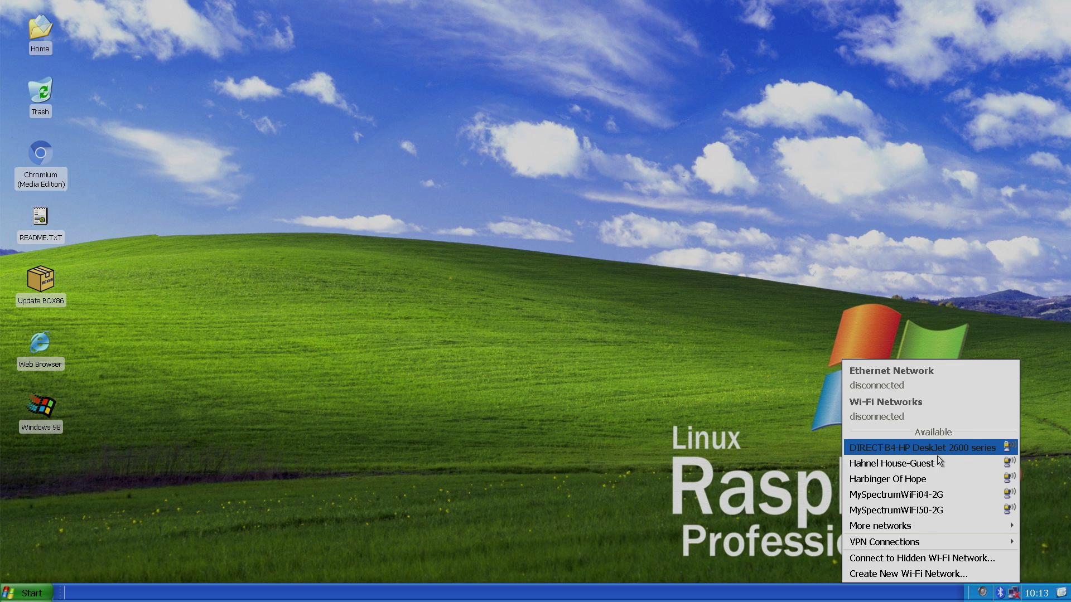
mouse_move(918, 540)
left_click(806, 368)
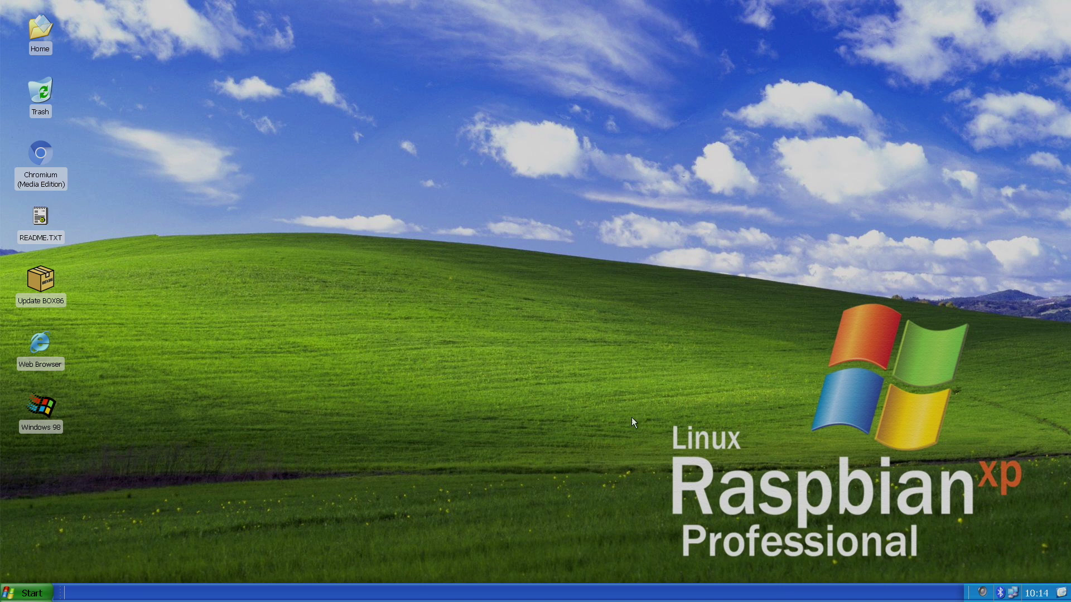
left_click(27, 592)
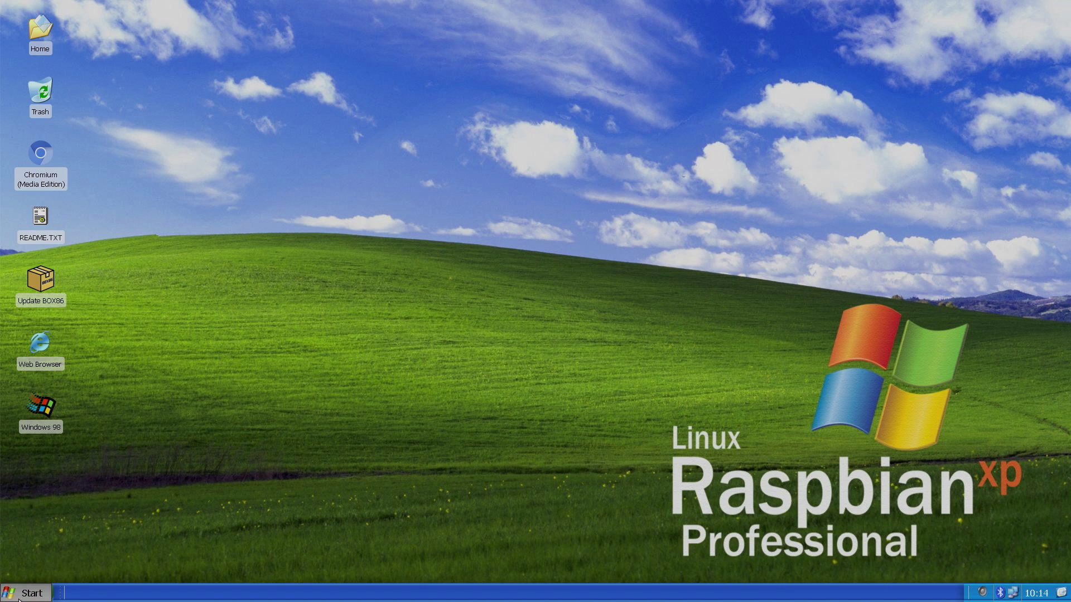
left_click(483, 398)
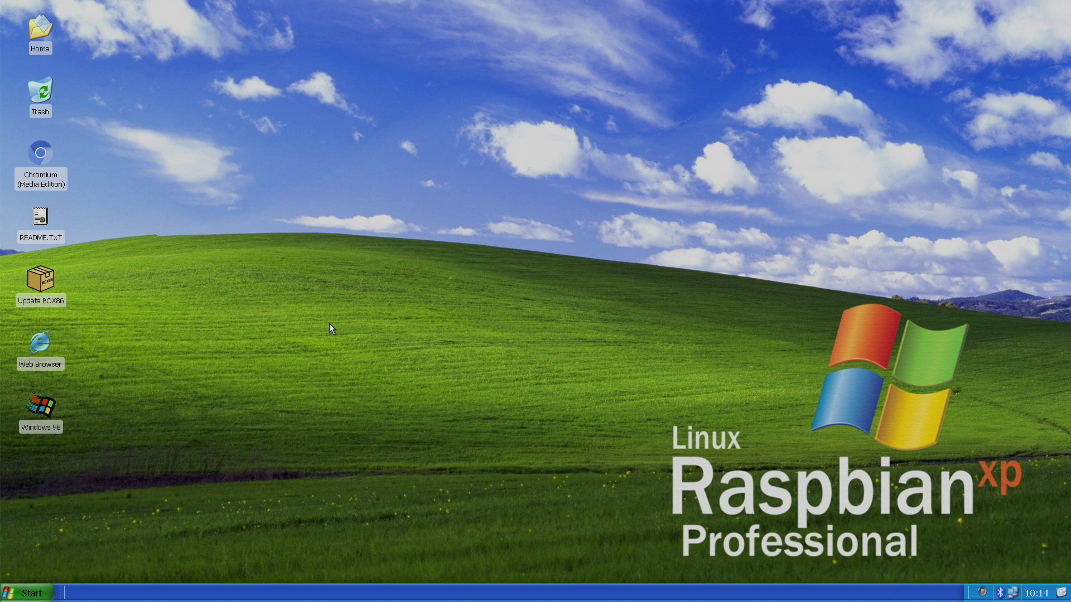
- Run the Update BOX86 desktop script and centre its terminal to watch the update
mouse_move(50, 281)
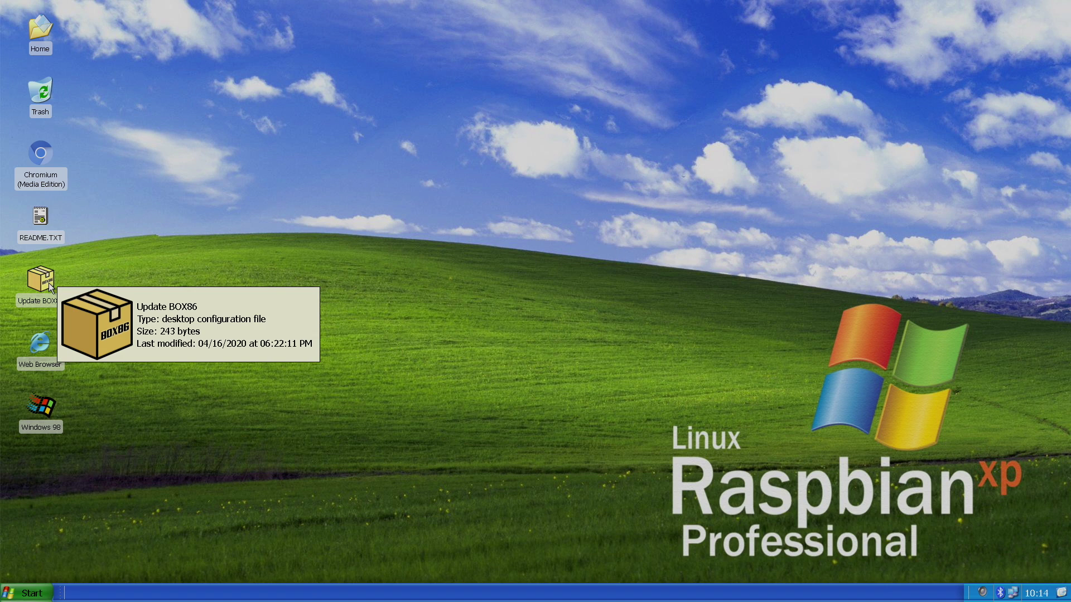
double_click(49, 283)
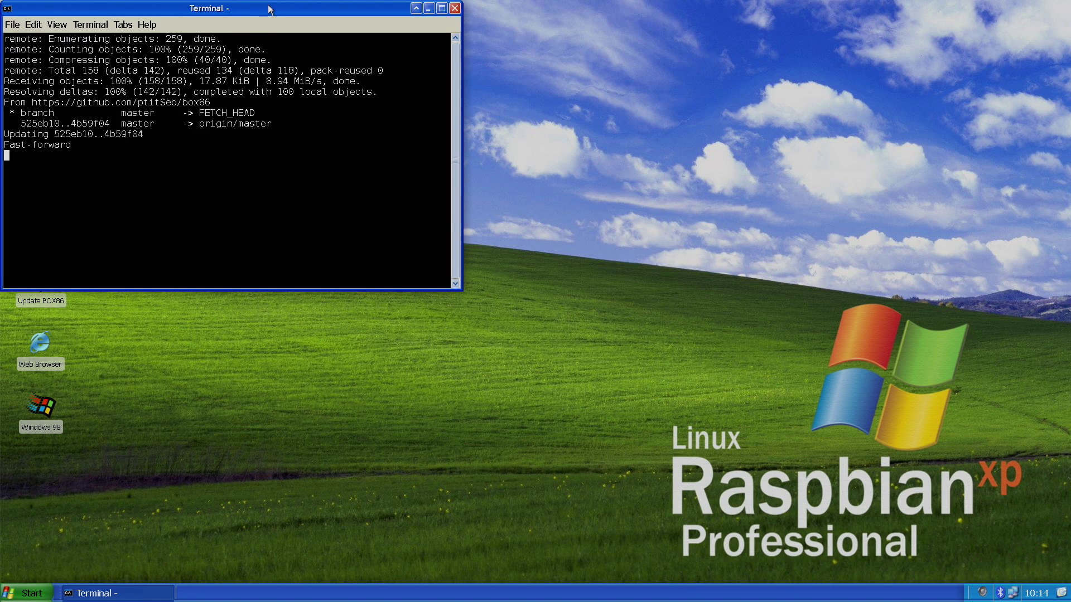
left_click_drag(267, 9, 599, 18)
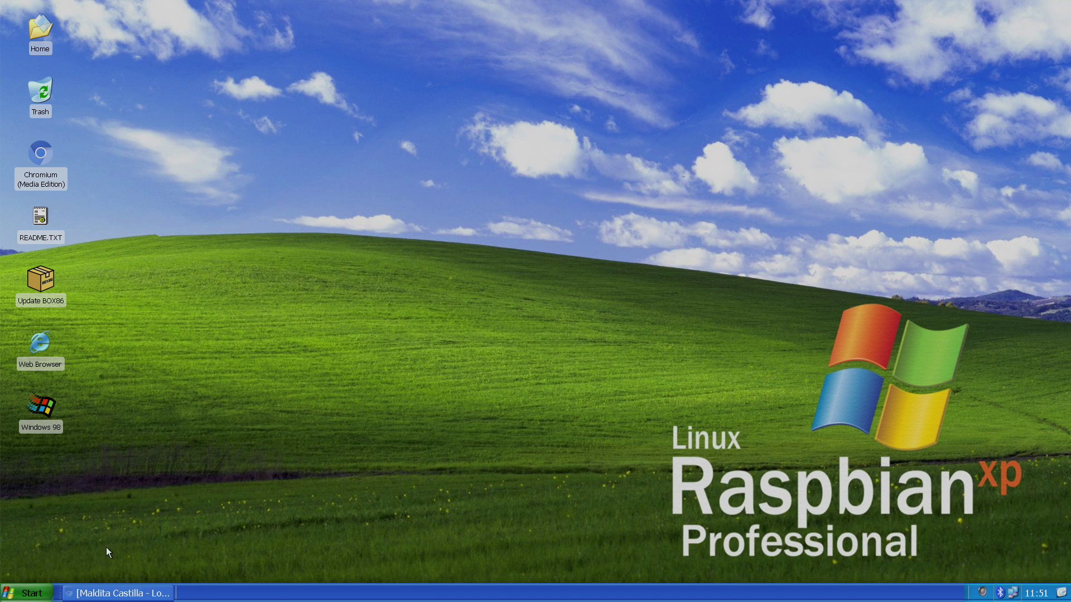
- On Locomalito's Maldita Castilla page, download the Ubuntu 'untested port' from the DOWNLOADS section, then restore the window
left_click(117, 593)
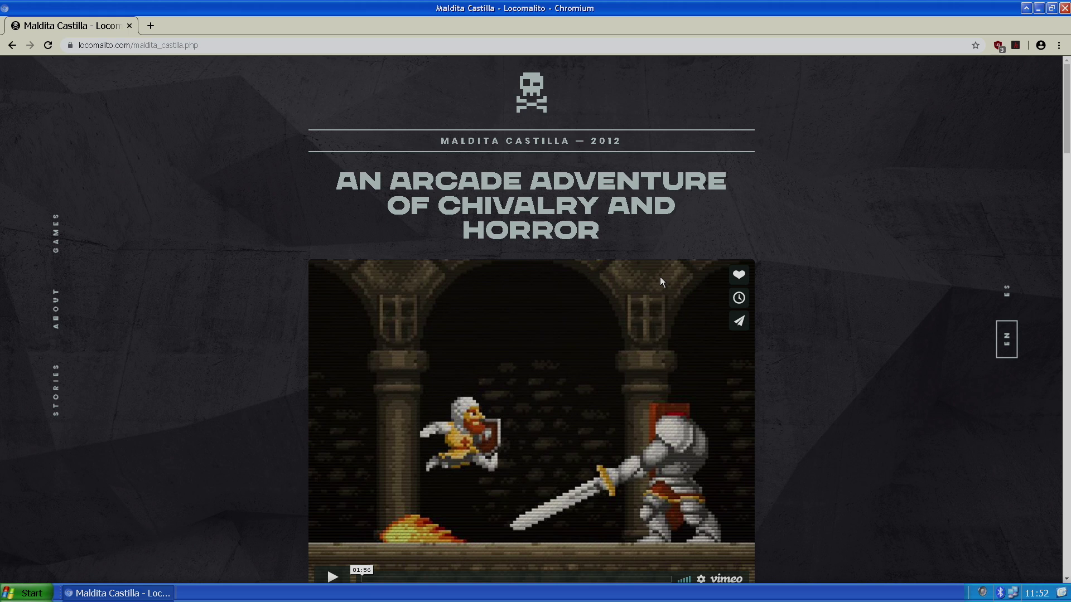
scroll(242, 339, "down", 3)
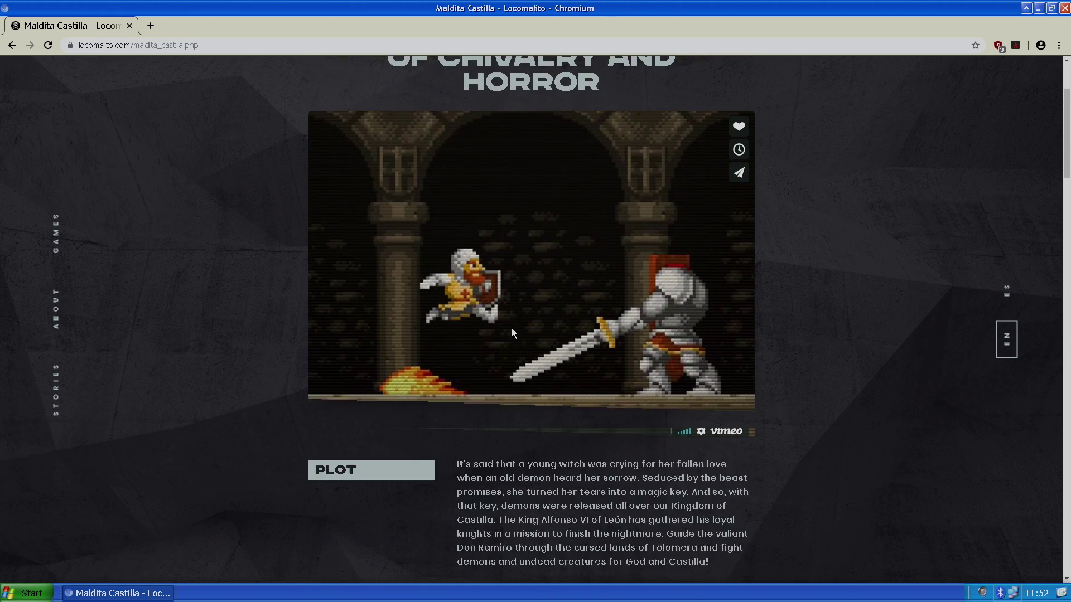
scroll(513, 333, "down", 20)
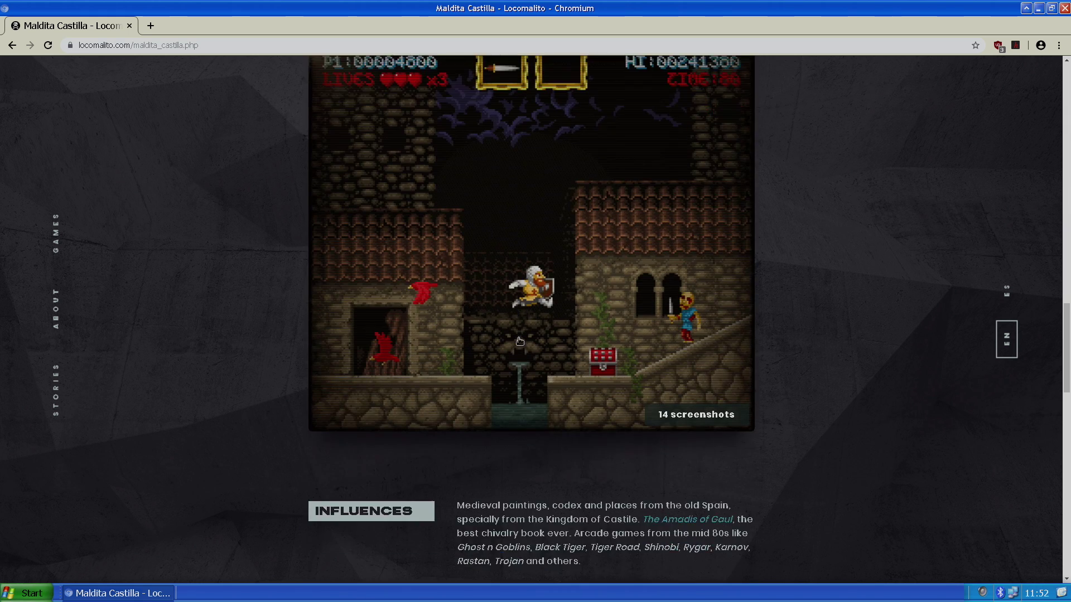
scroll(519, 340, "down", 20)
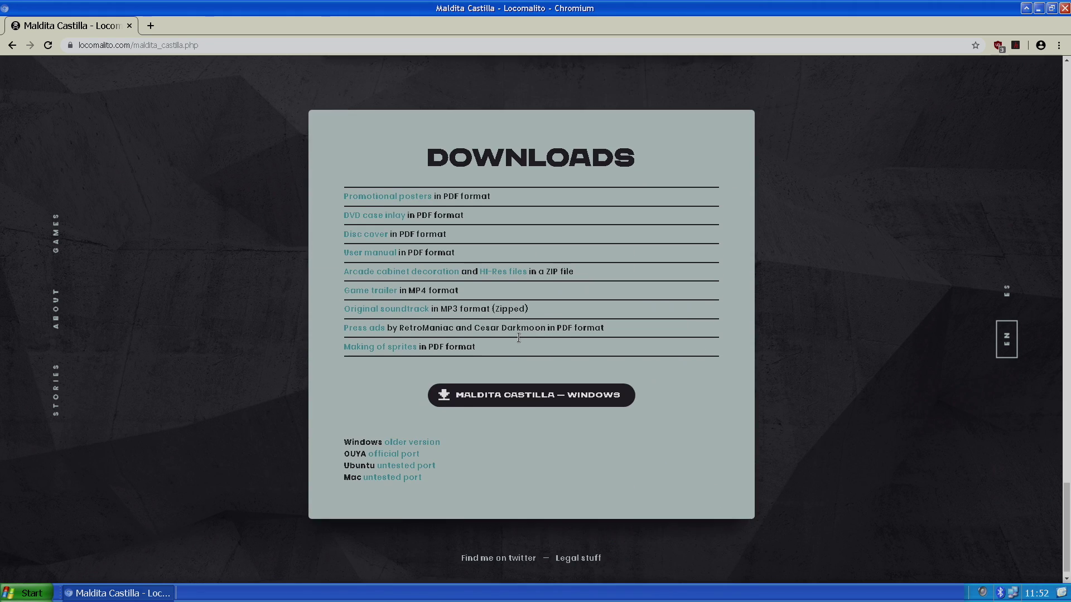
left_click(417, 467)
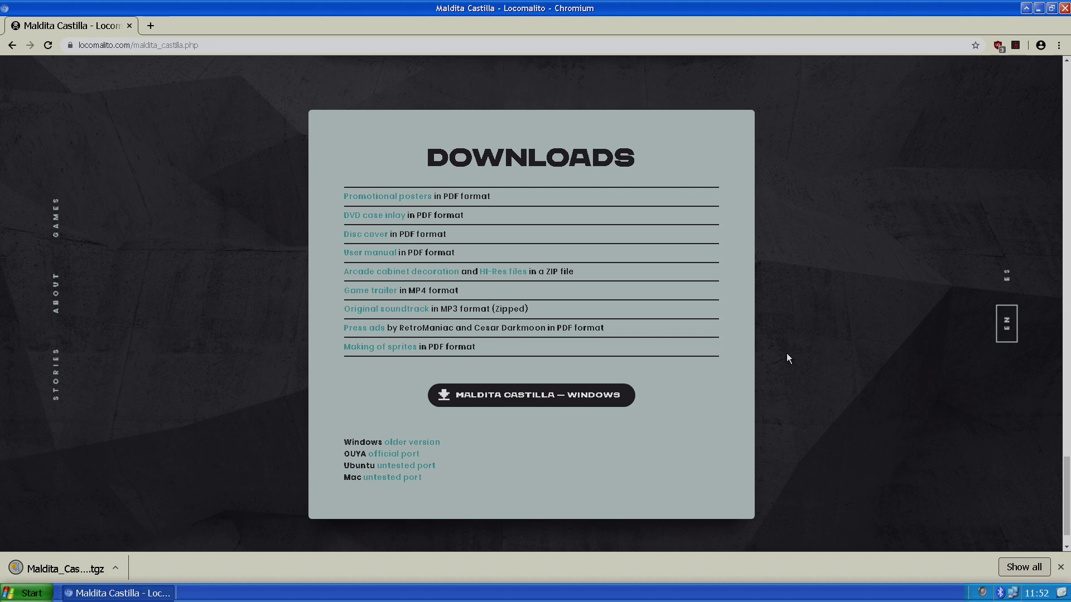
double_click(874, 6)
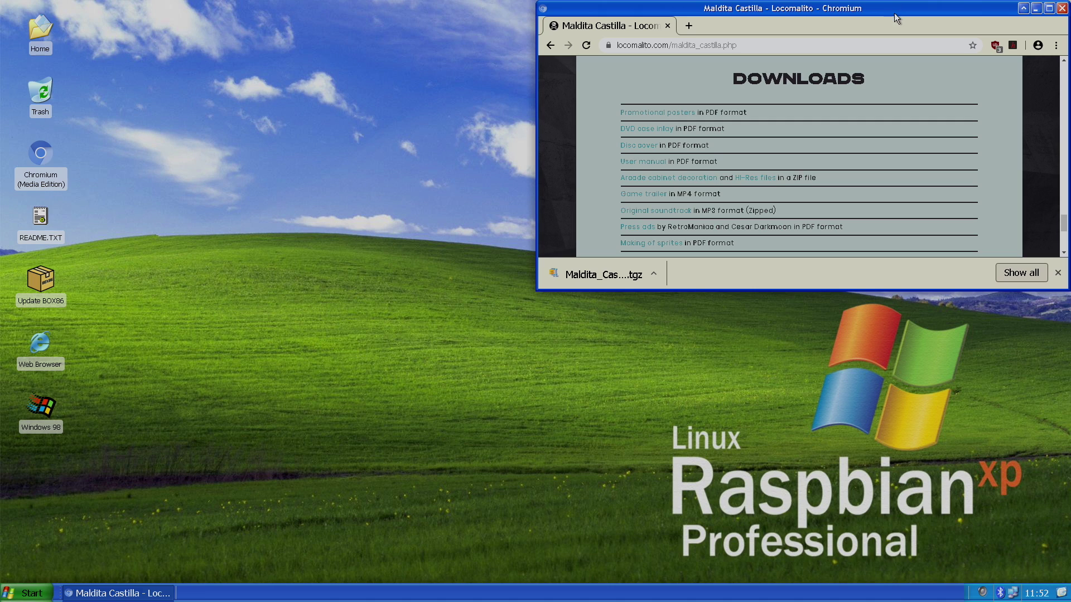
- Extract Maldita_Castilla_linux.tgz in Downloads and launch runner from the new MalditaCastilla folder
left_click(655, 274)
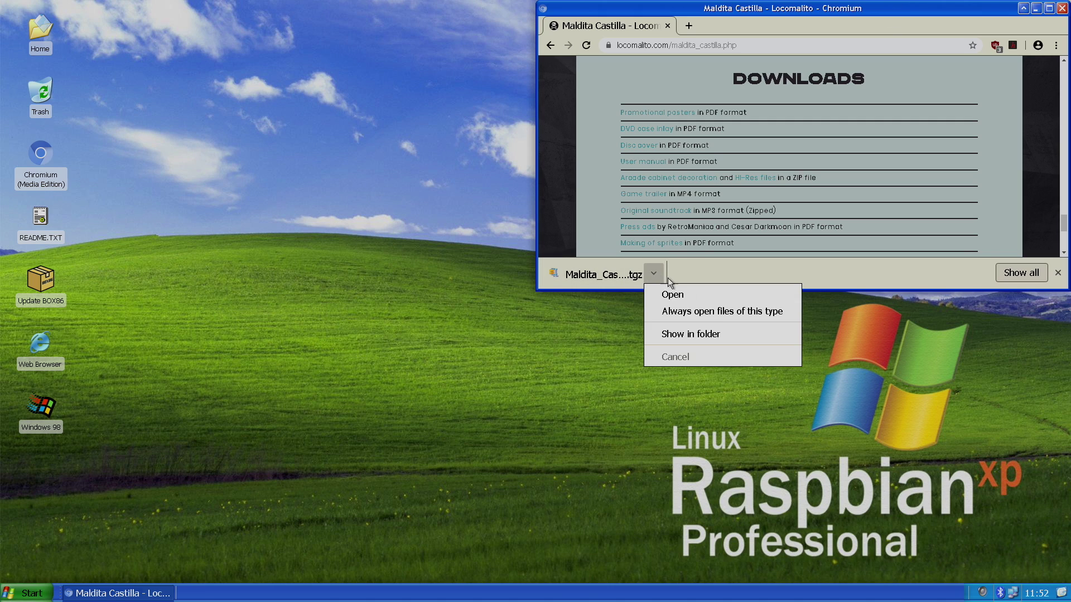
left_click(700, 335)
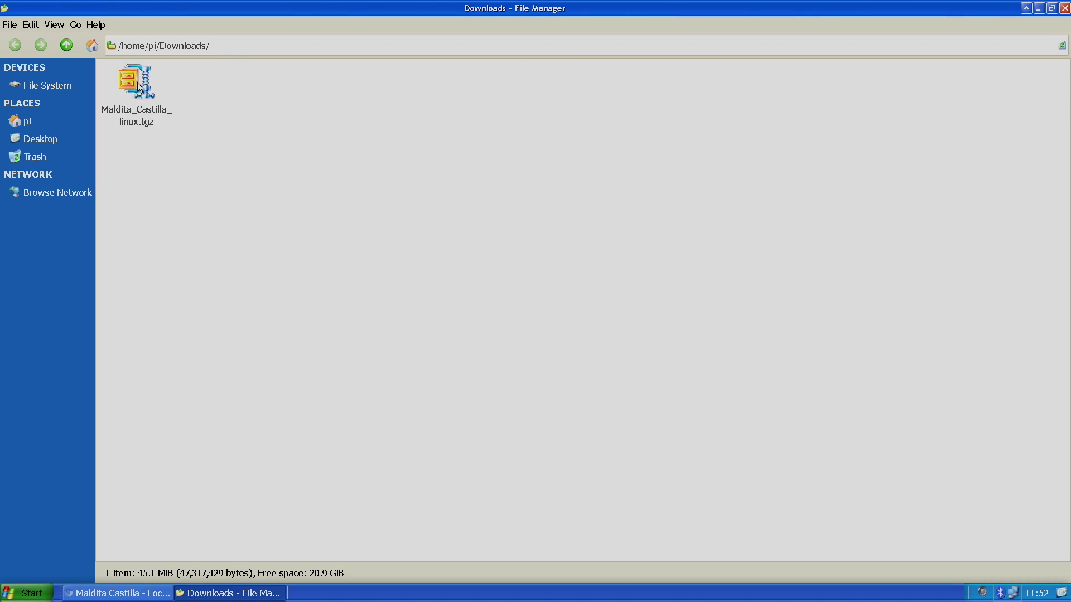
left_click(134, 88)
right_click(132, 90)
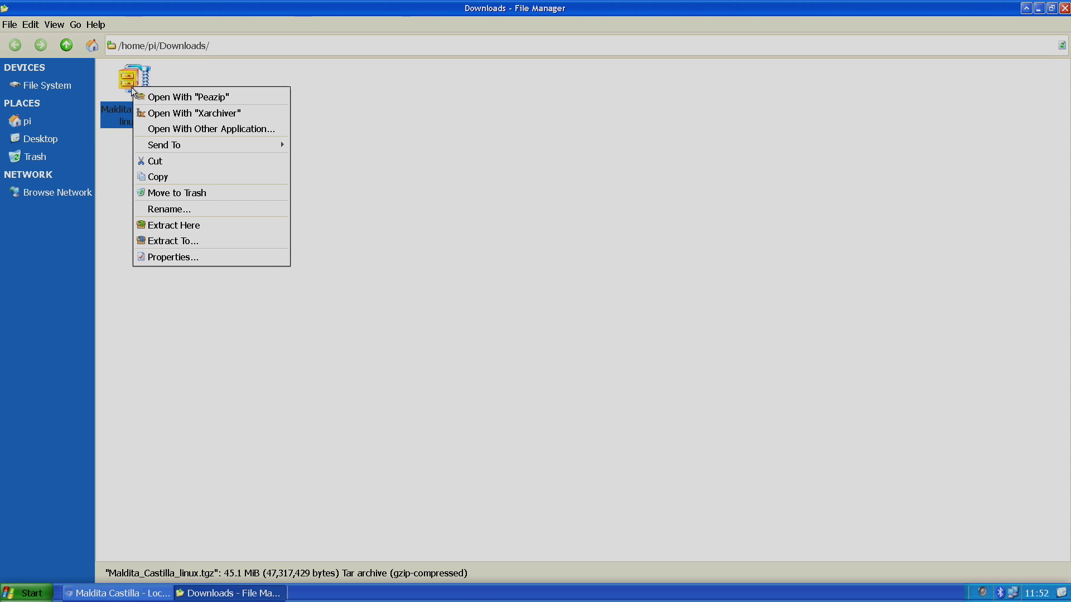
left_click(192, 226)
double_click(137, 86)
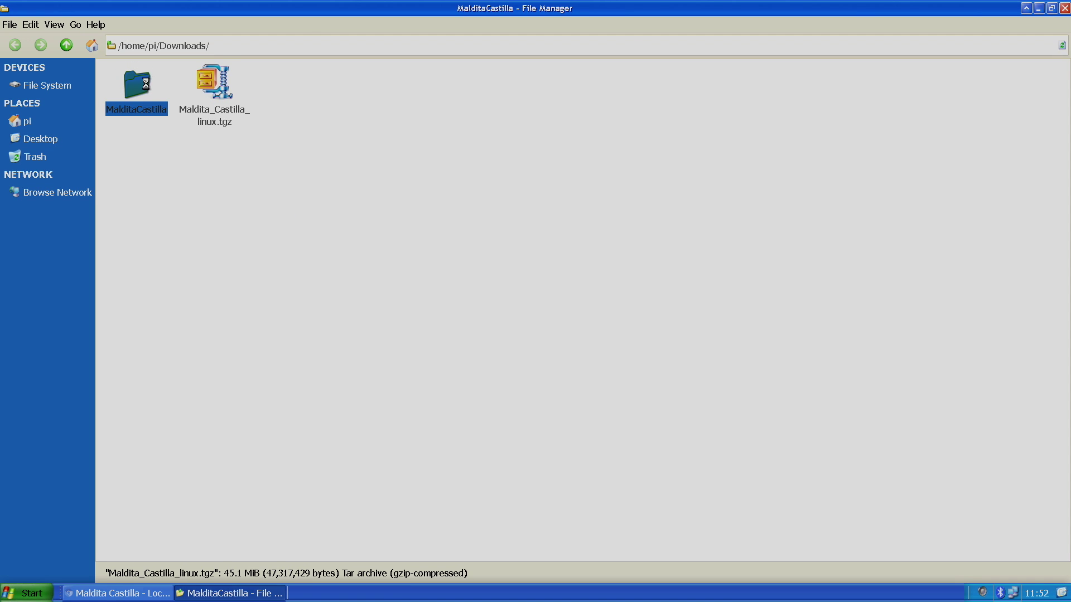
double_click(162, 75)
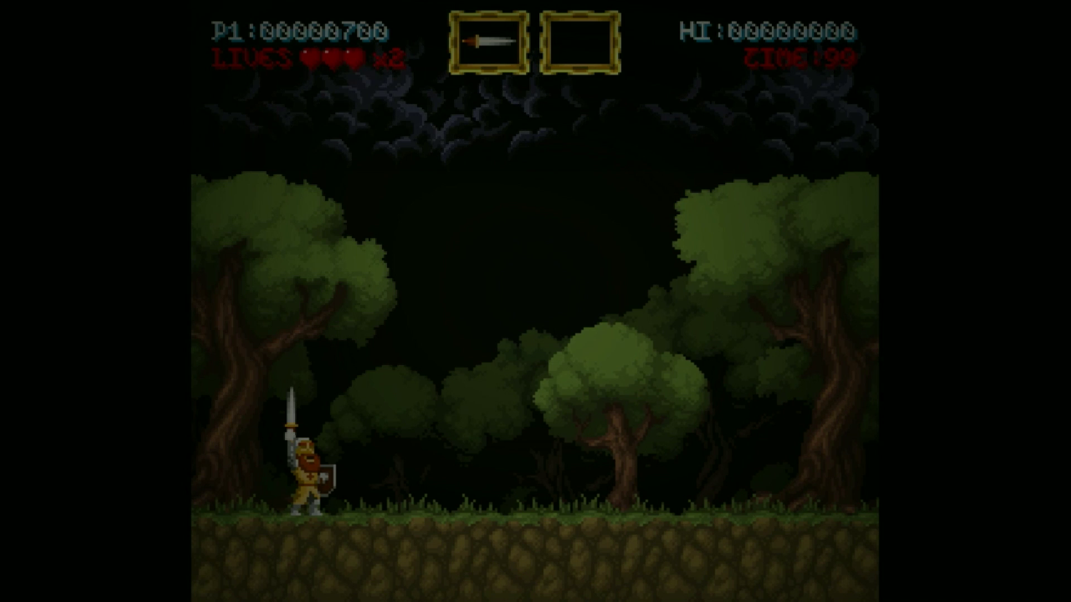
- Walk the knight right through the forest, throwing daggers both ways, and jump onto the slope
key("Right")
key("z")
key("Right")
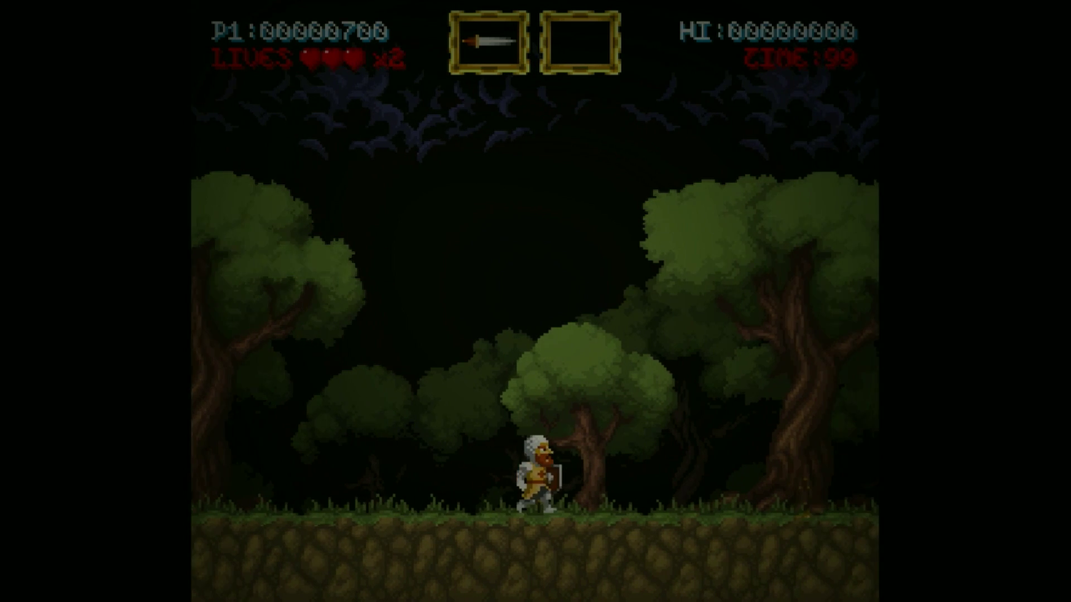
key("z")
key("Right")
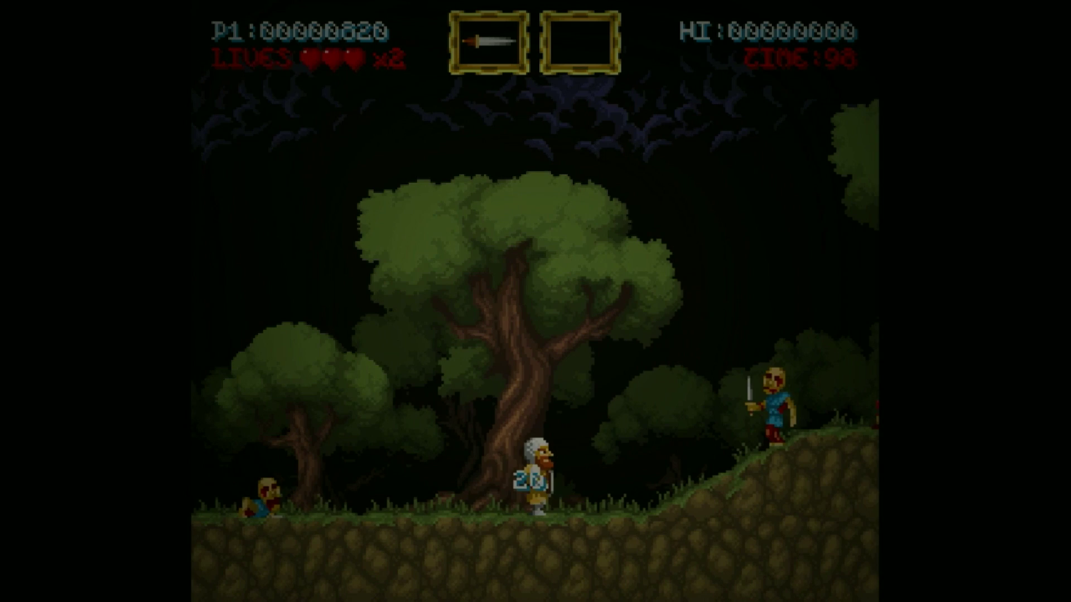
key("Left")
key("z")
key("Right")
key("z")
key("Right")
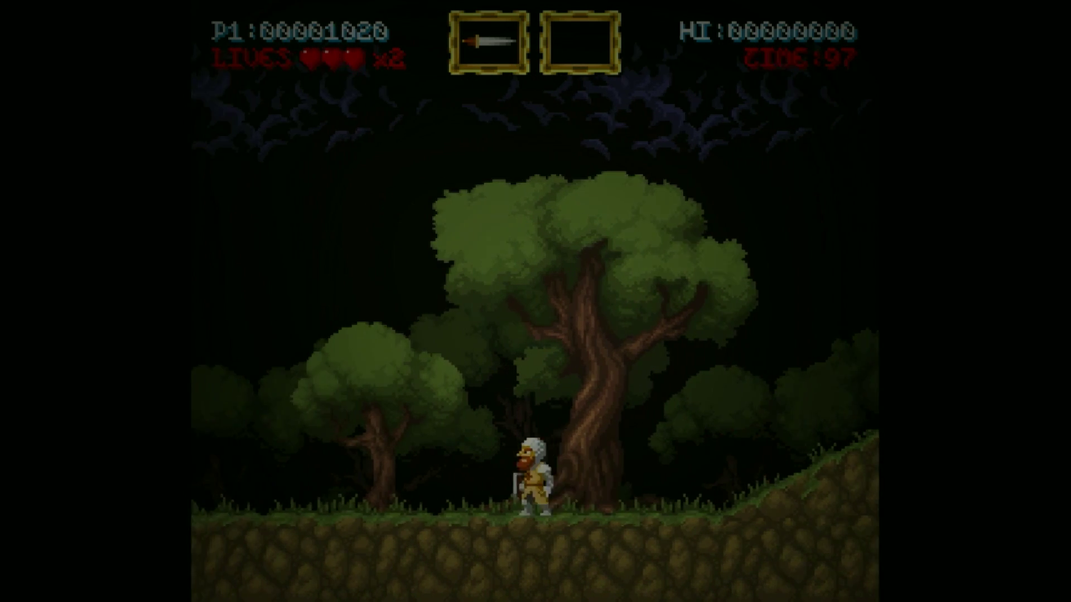
key("x")
key("Right")
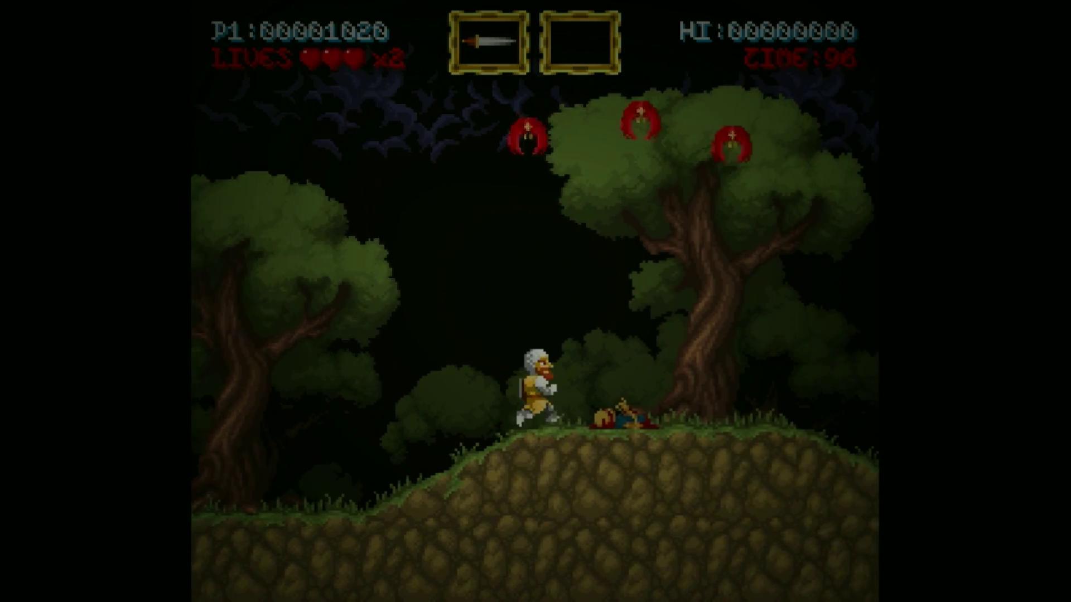
- Crouch-throw and jump forward, attacking the zombies ahead and behind while pressing right
key("Down")
key("z")
key("Right")
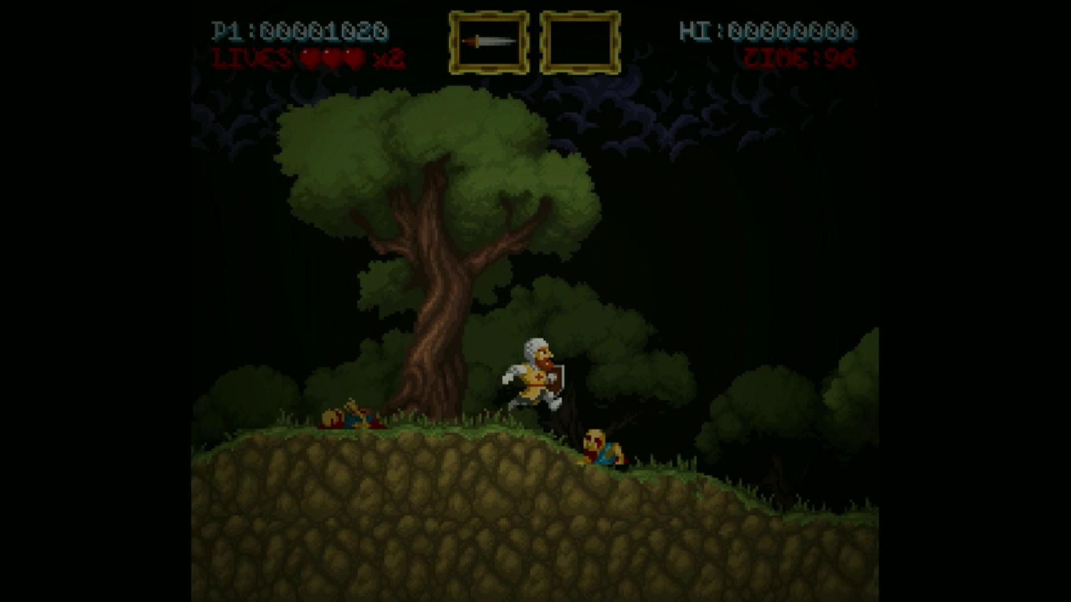
key("x")
key("Left")
key("Right")
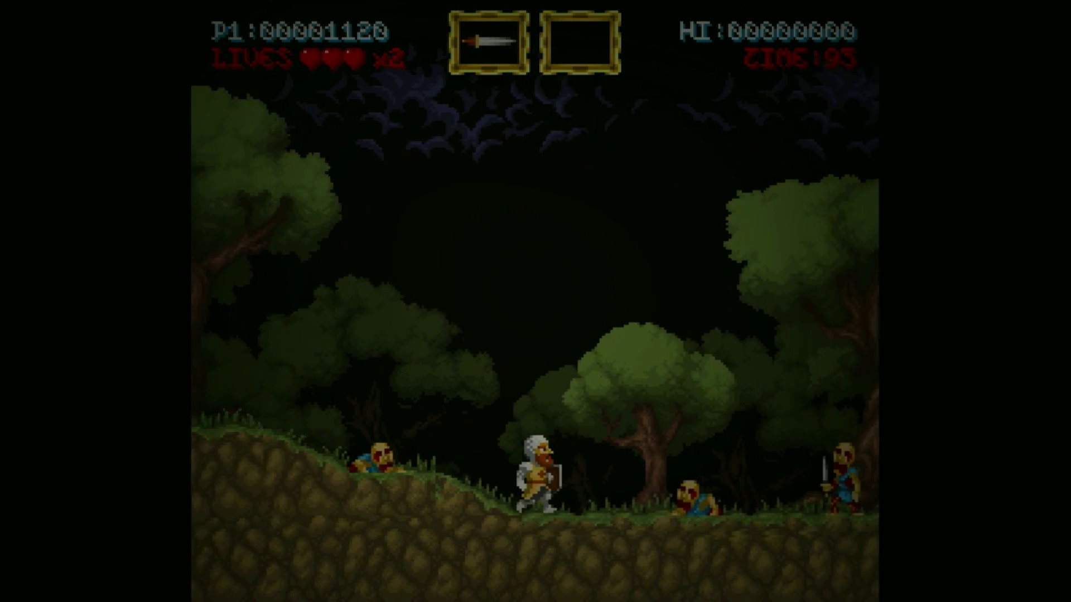
key("x")
key("z")
key("z")
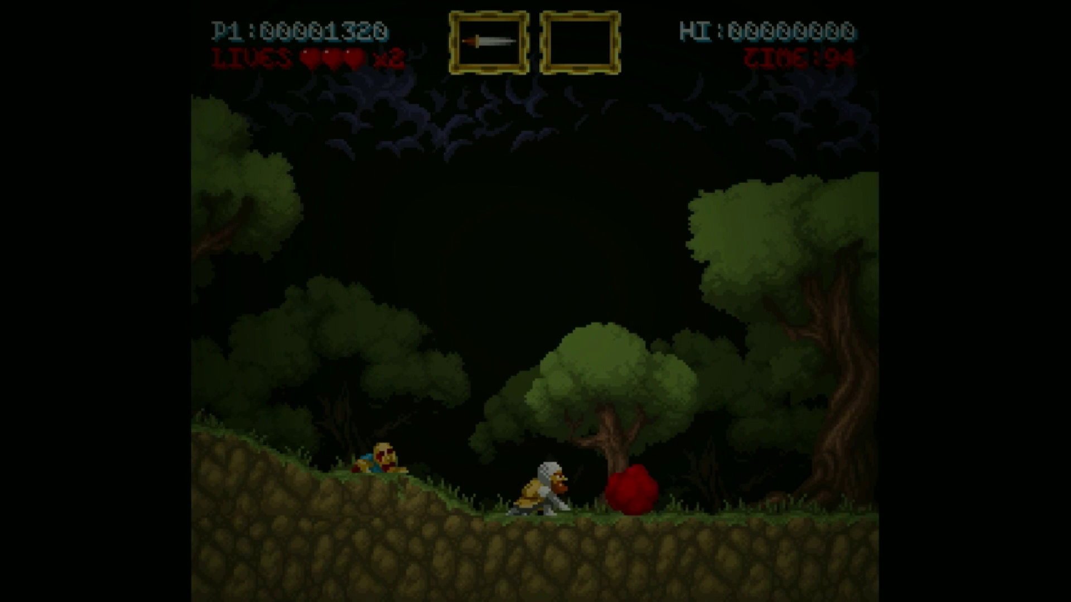
key("Left")
- Kill the approaching zombie, jump onto the stone ledge at 1520 points, then quit the game
key("z")
key("Right")
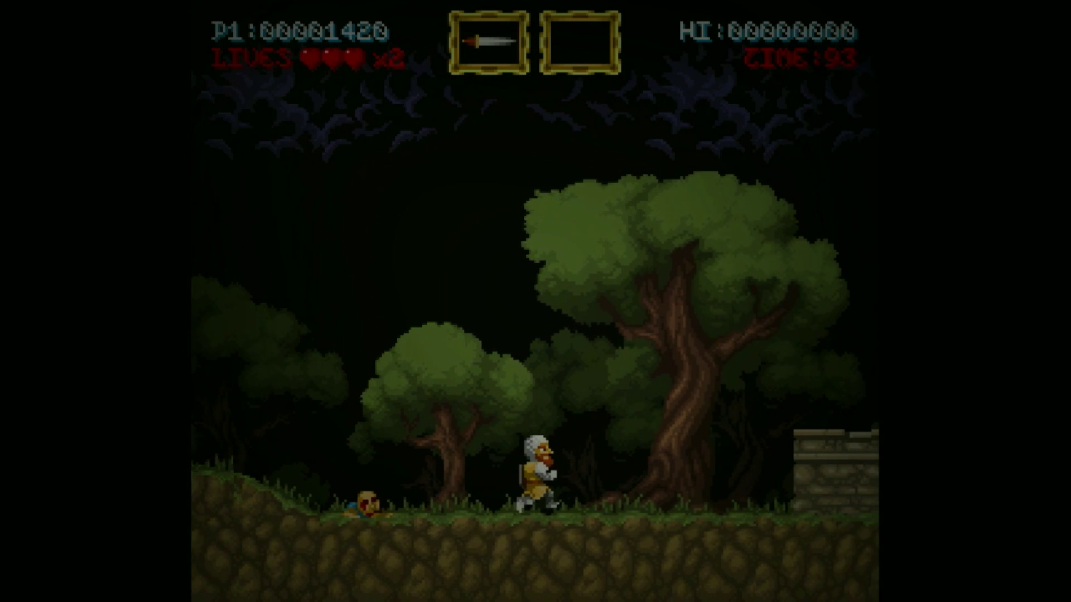
key("Left")
key("z")
key("Right")
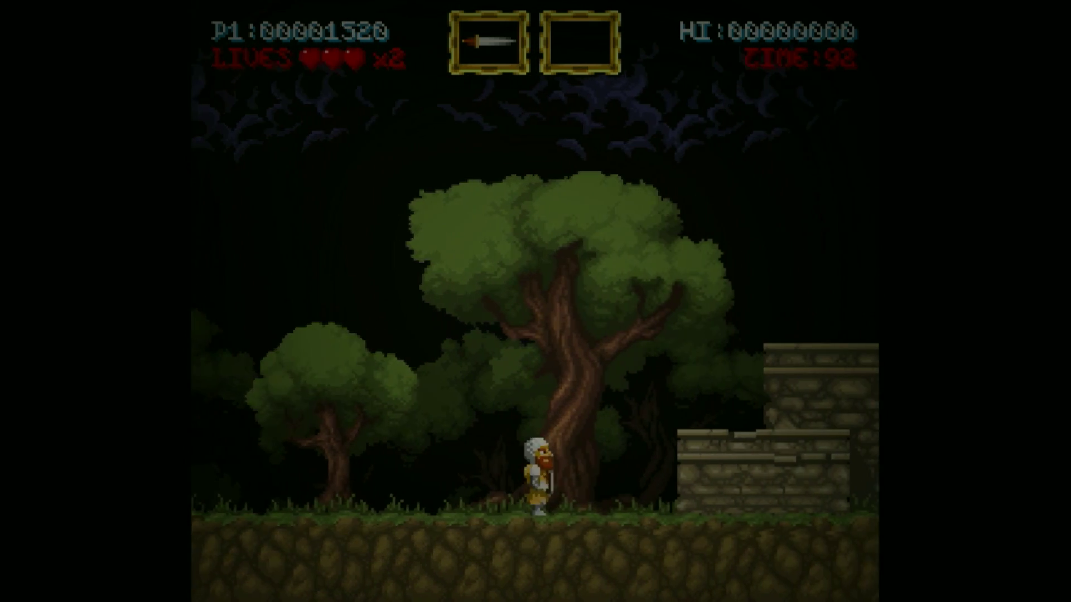
key("x")
key("x")
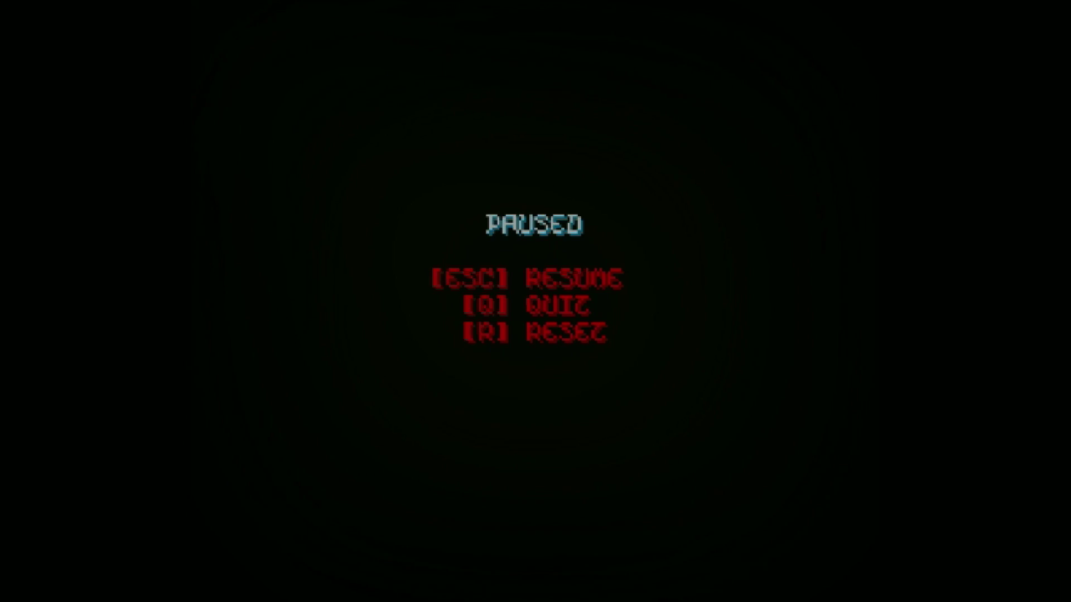
key("q")
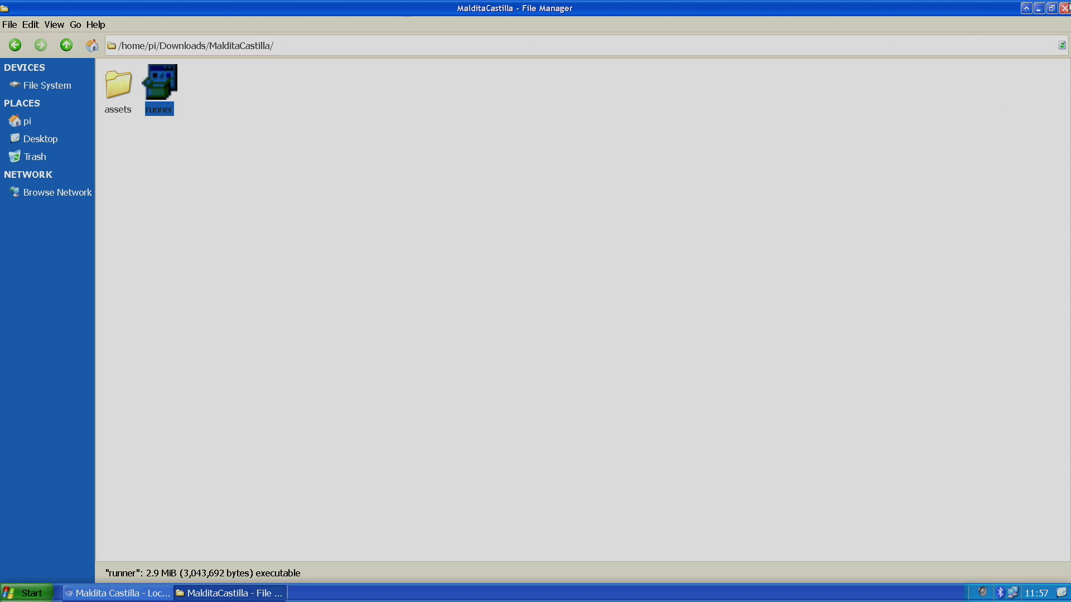
- Close the File Manager window and then the Chromium window
left_click(1063, 8)
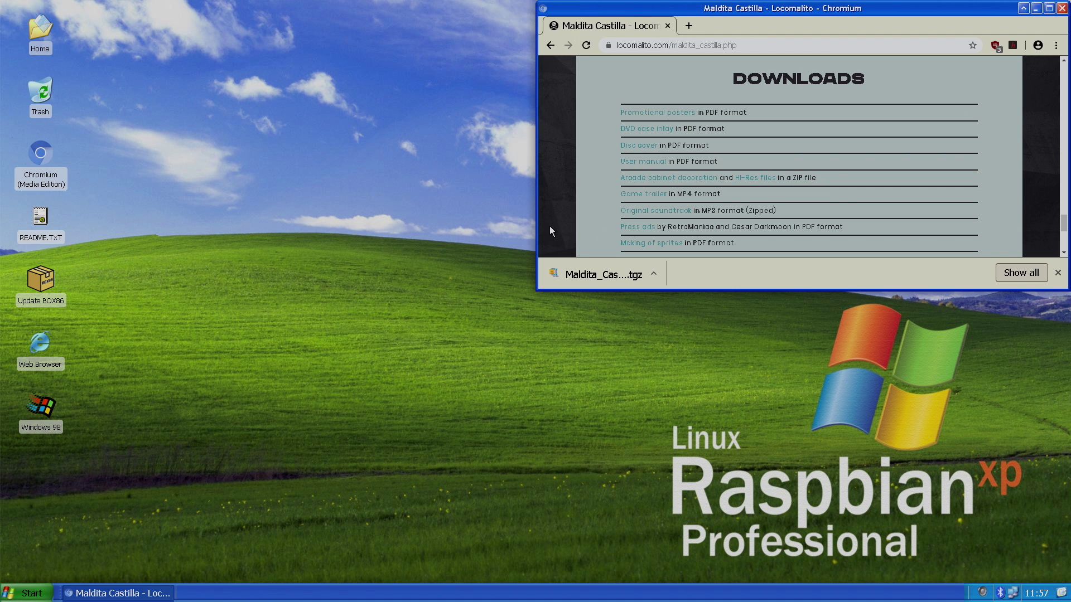
left_click(1062, 8)
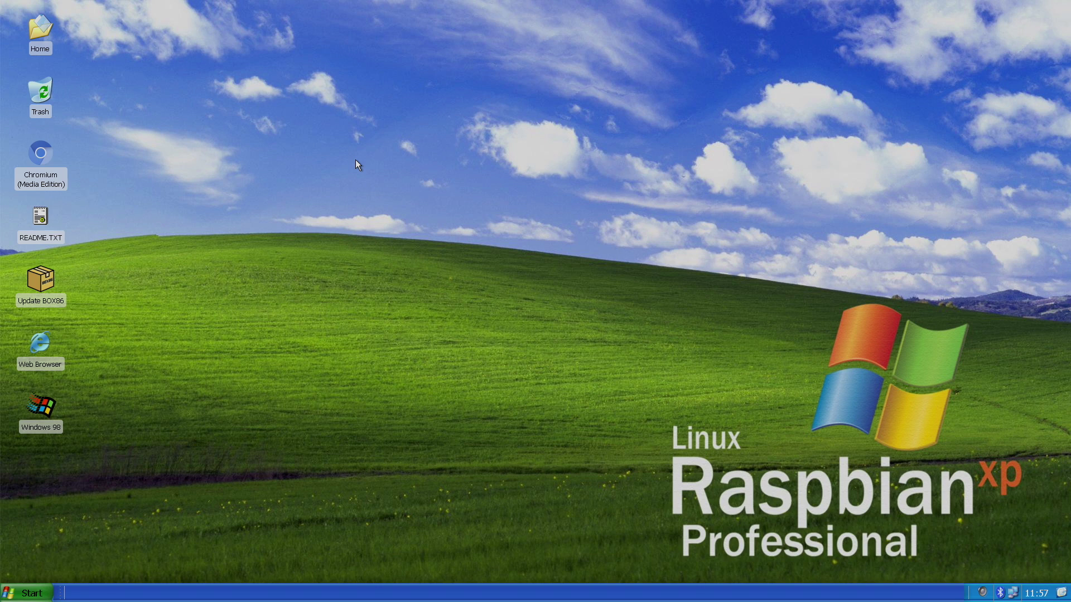